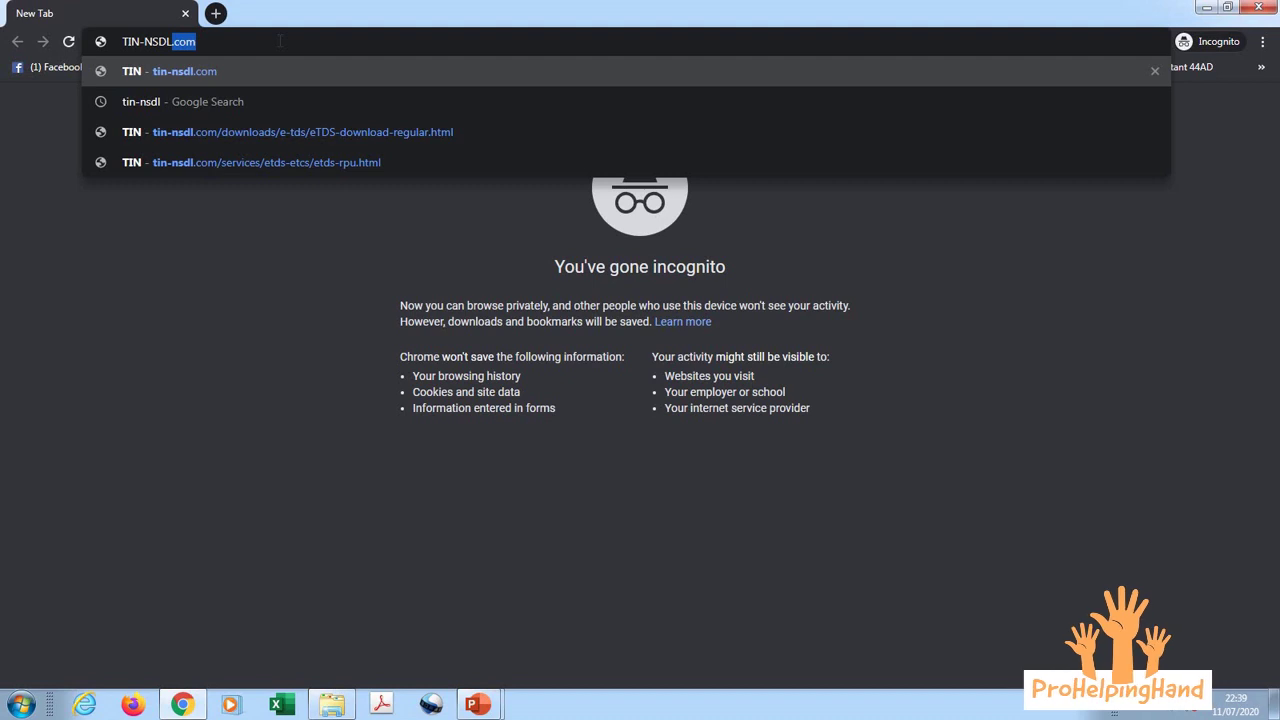
Step: Load tin-nsdl.com and dismiss the Aadhaar–PAN, Welcome and PAN card applicants notices
{"action": "type", "text": ".COM"}
{"action": "key", "text": "Return"}
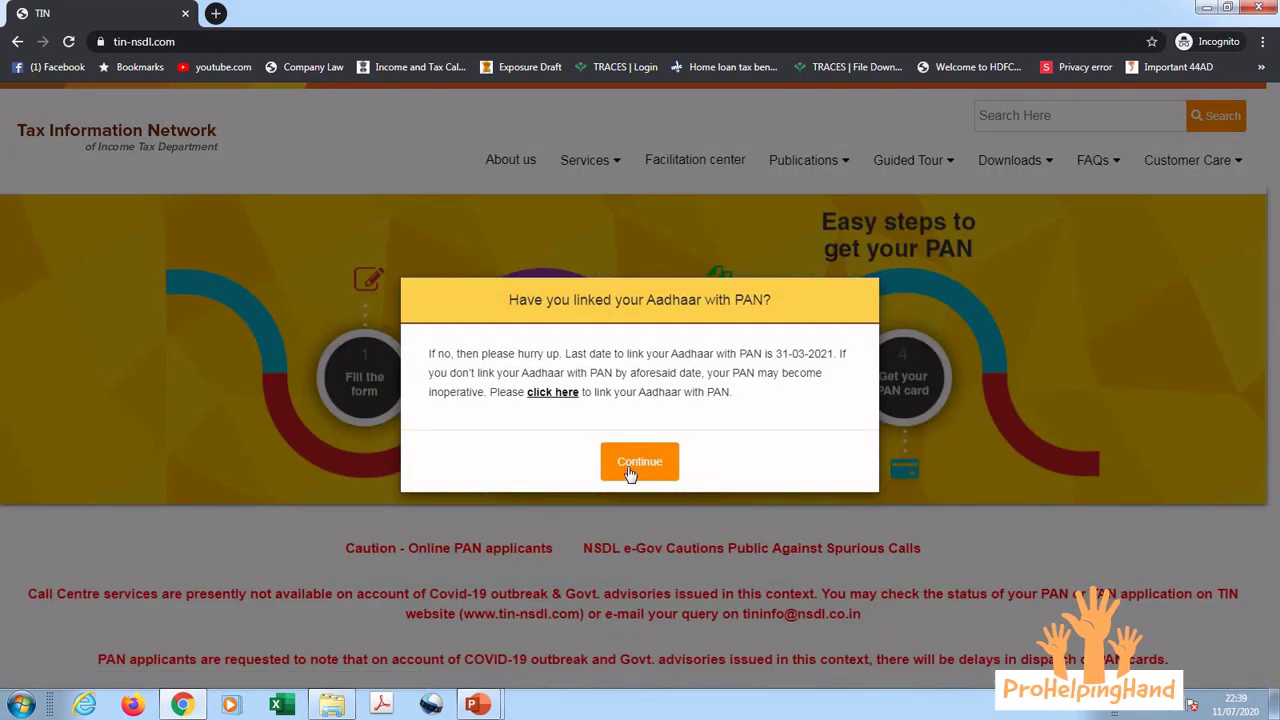
{"action": "left_click", "coordinate": [628, 467]}
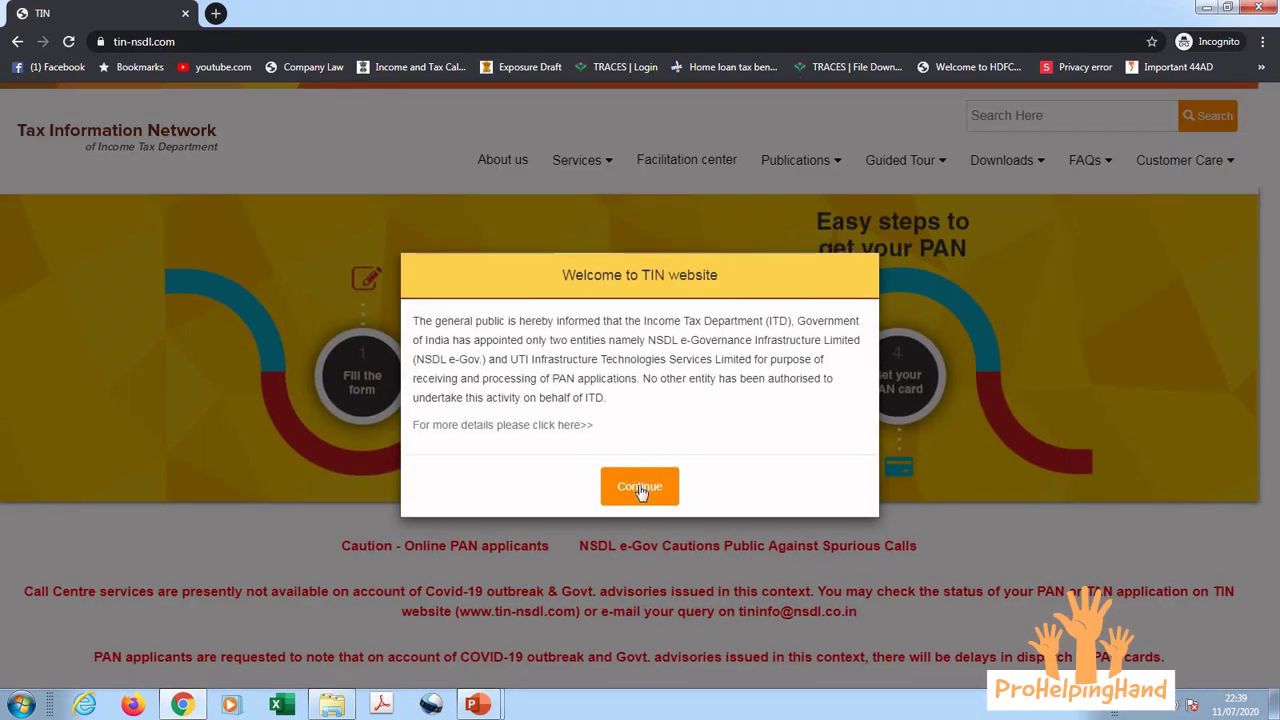
{"action": "left_click", "coordinate": [637, 492]}
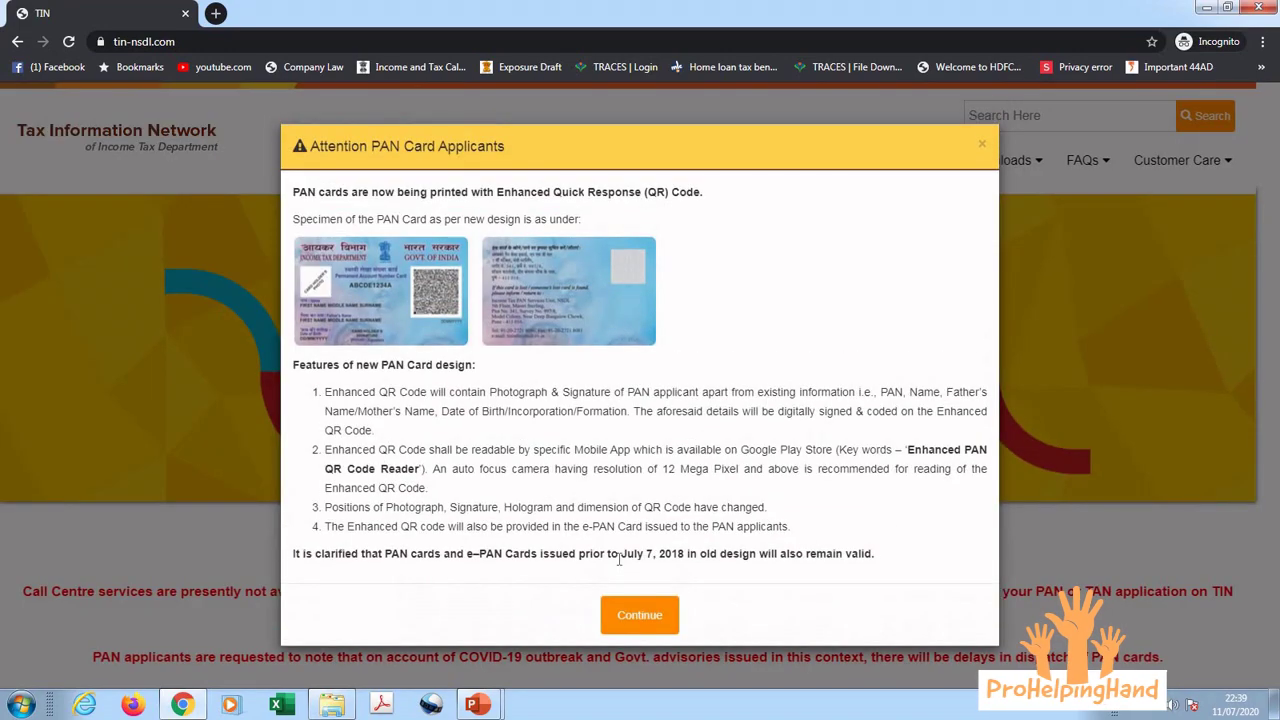
{"action": "left_click", "coordinate": [628, 614]}
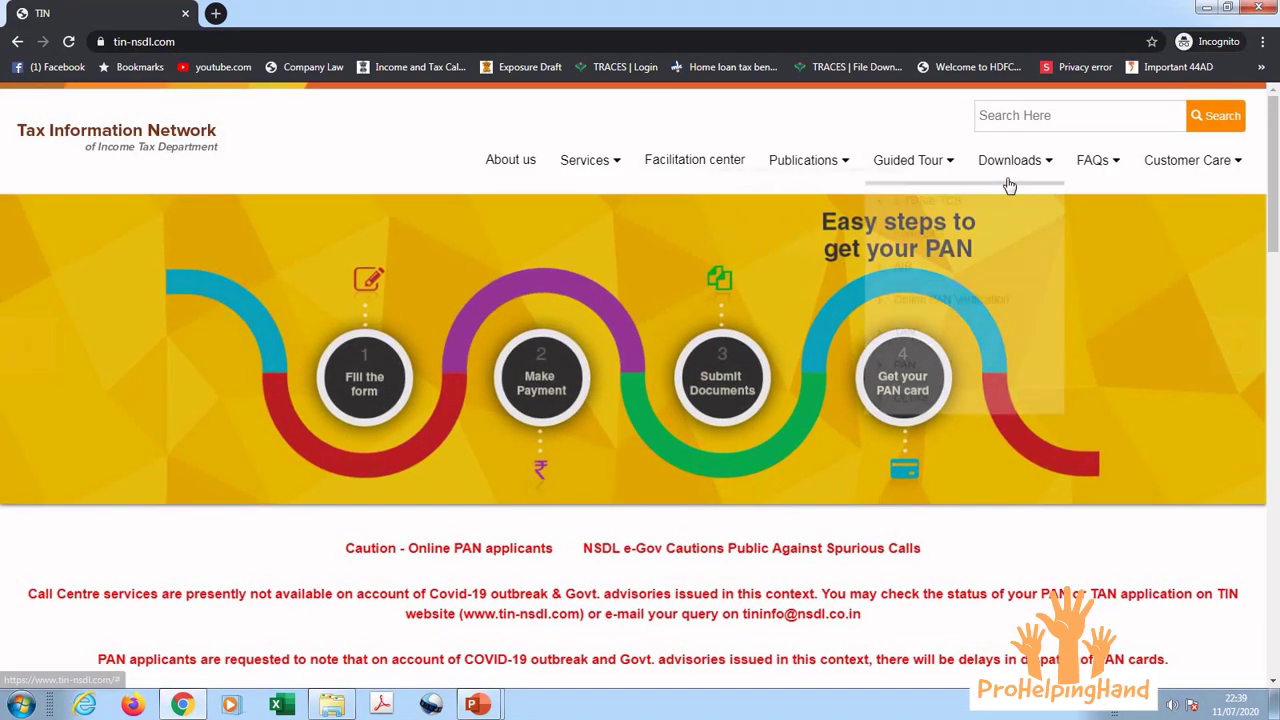
Step: Go to Downloads > e-TDS/e-TCS > Quarterly Returns > Regular and scroll to the RPU Ver. 3.2 section
{"action": "mouse_move", "coordinate": [1004, 166]}
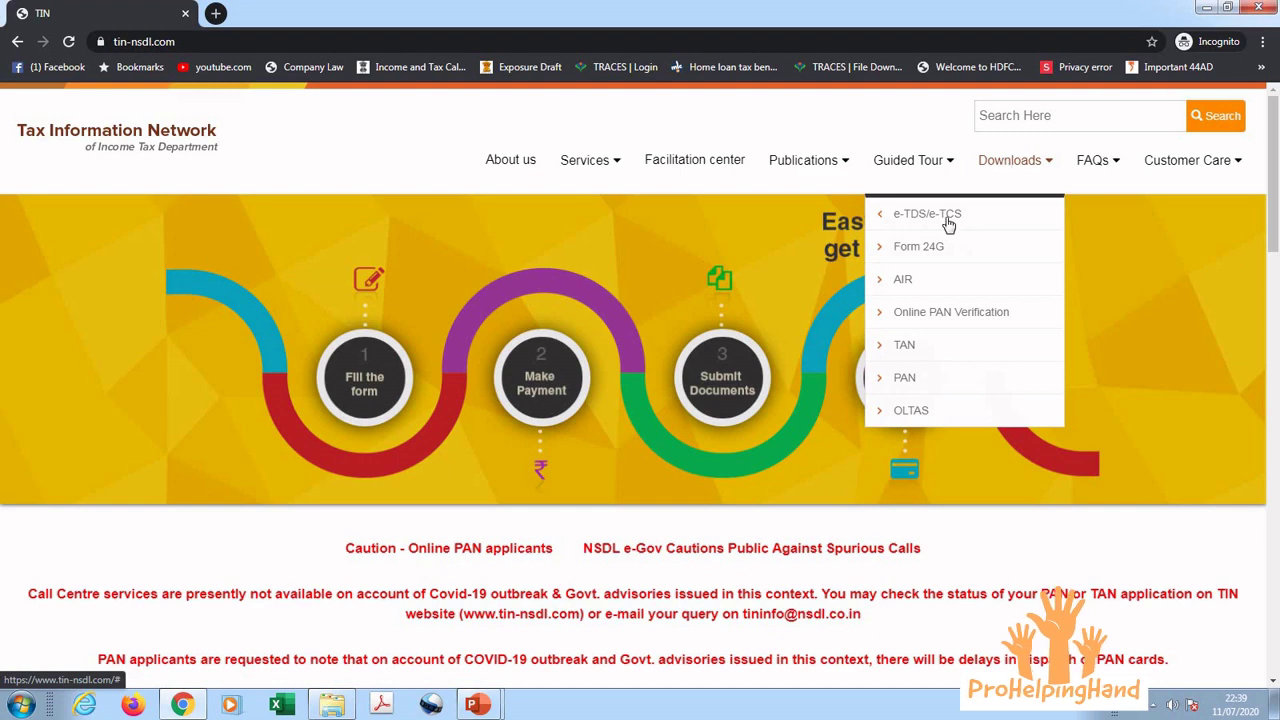
{"action": "mouse_move", "coordinate": [946, 220]}
{"action": "mouse_move", "coordinate": [810, 214]}
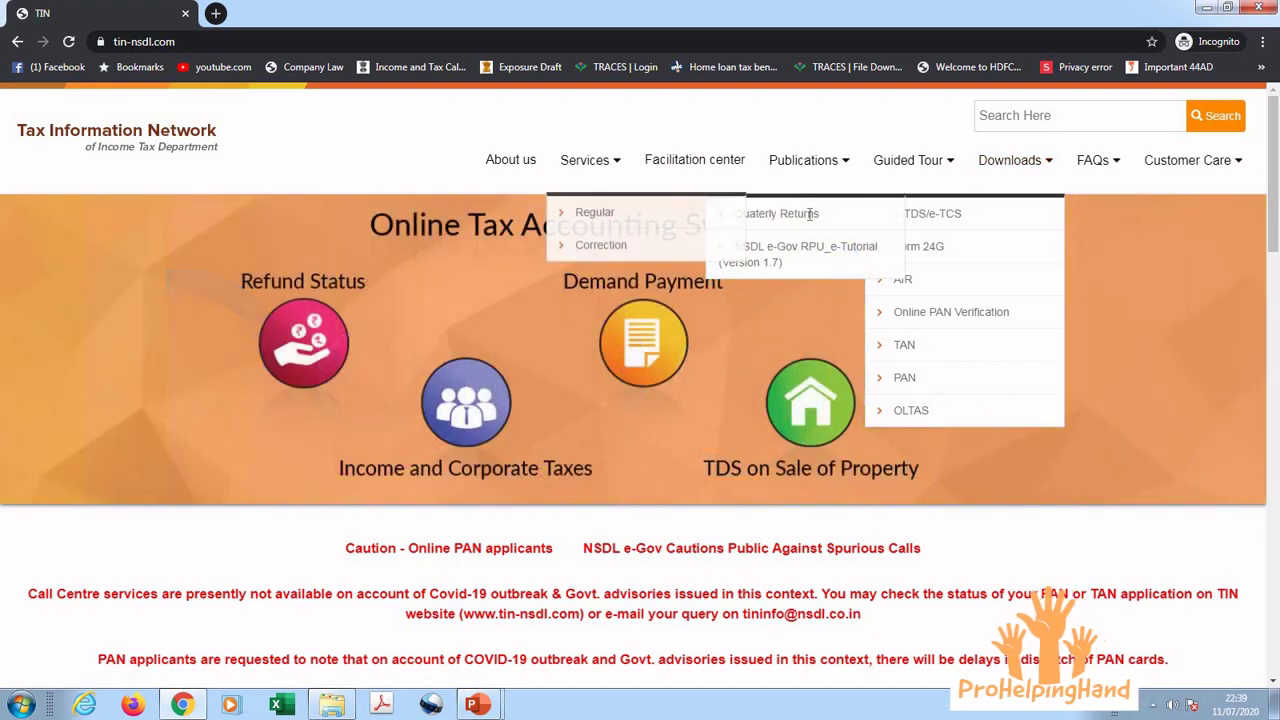
{"action": "left_click", "coordinate": [611, 216]}
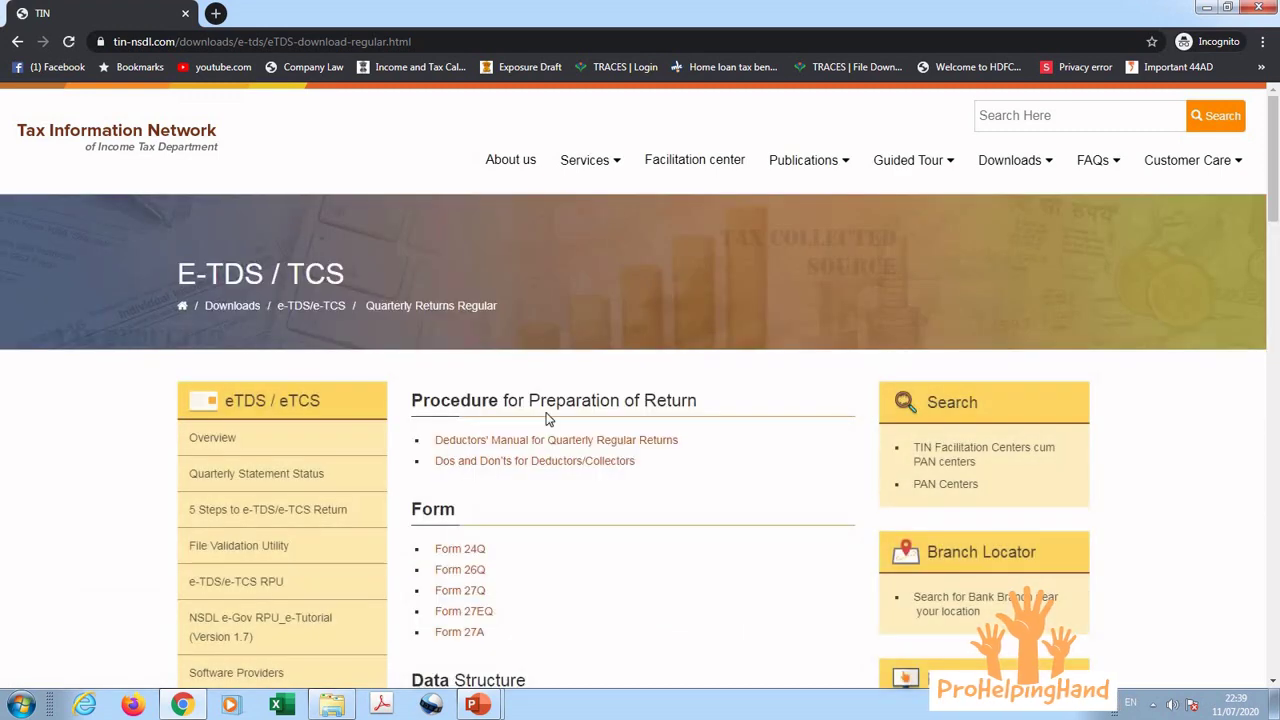
{"action": "scroll", "coordinate": [640, 660], "scroll_direction": "down", "scroll_amount": 10}
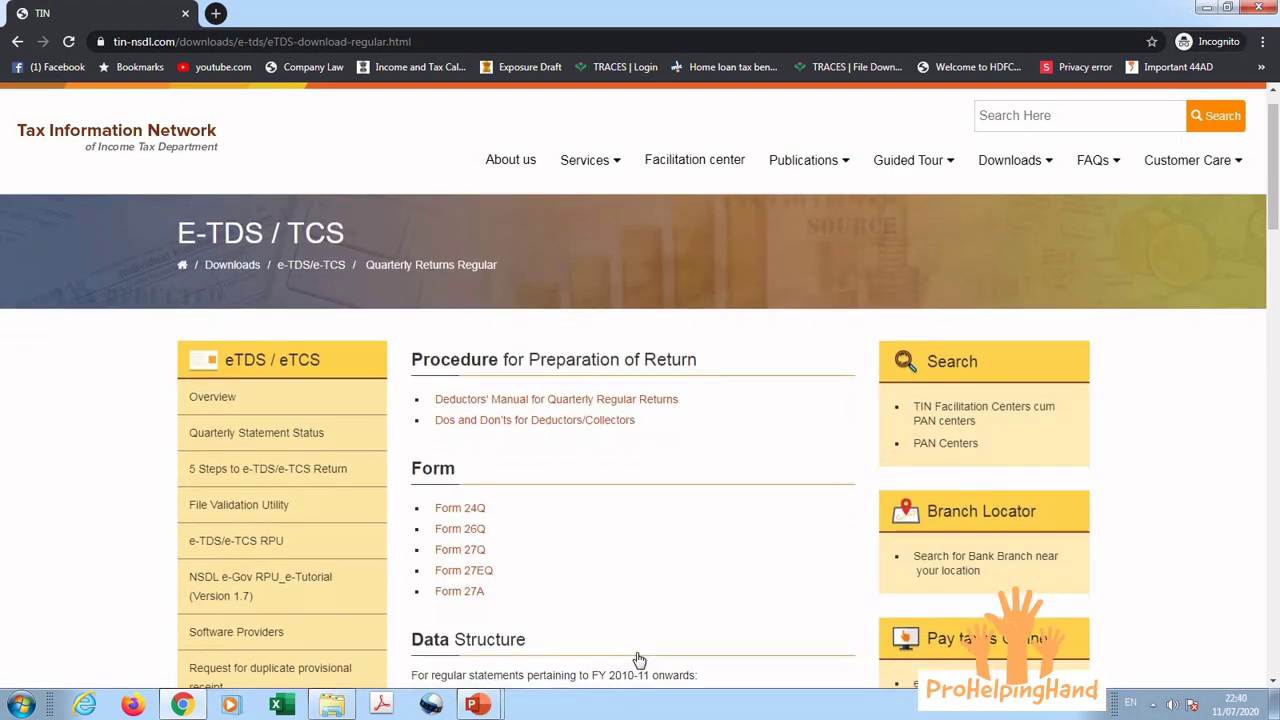
{"action": "scroll", "coordinate": [640, 660], "scroll_direction": "down", "scroll_amount": 4}
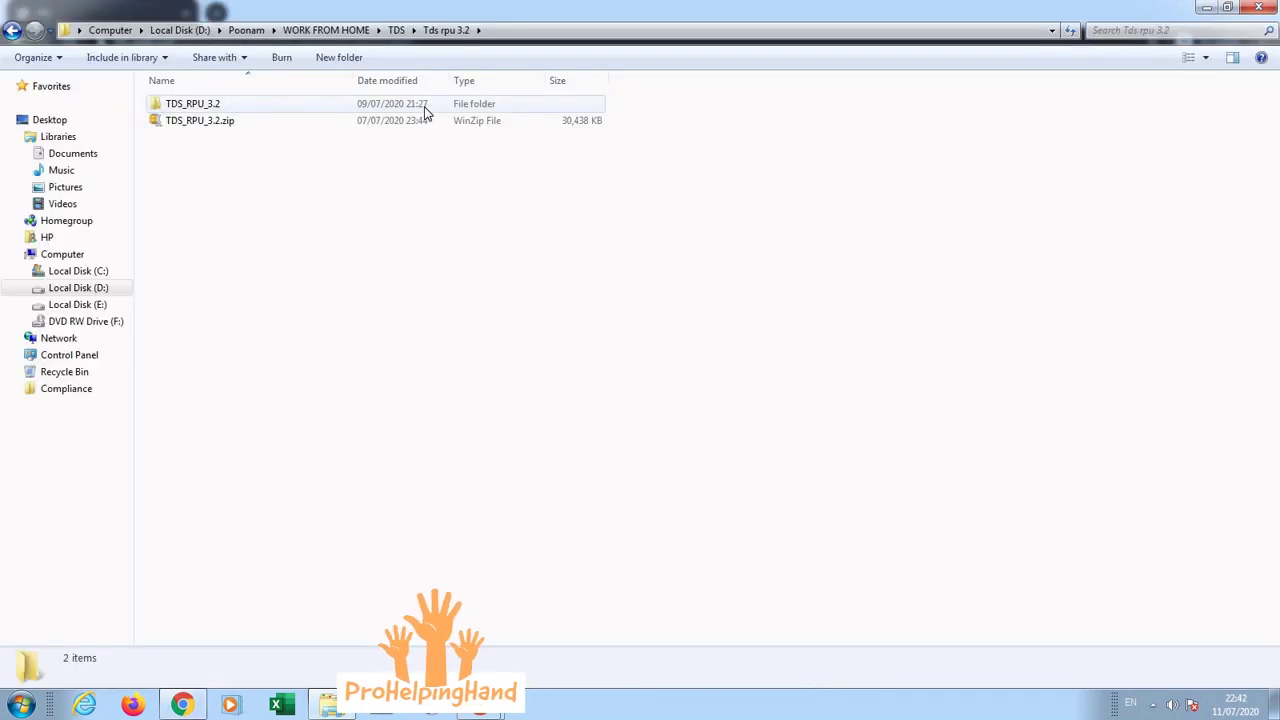
Step: Open the extracted TDS_RPU_3.2 folder and launch TDS_RPU_3.2.jar
{"action": "left_click", "coordinate": [424, 120]}
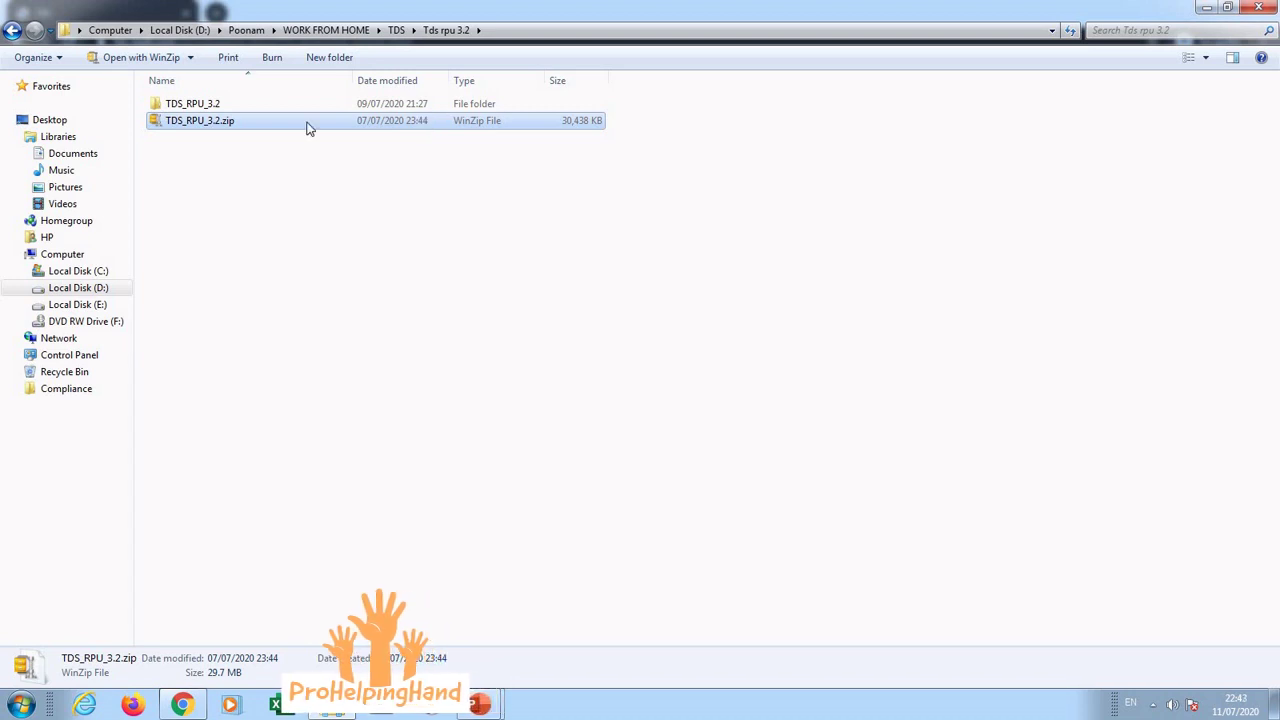
{"action": "left_click", "coordinate": [225, 105]}
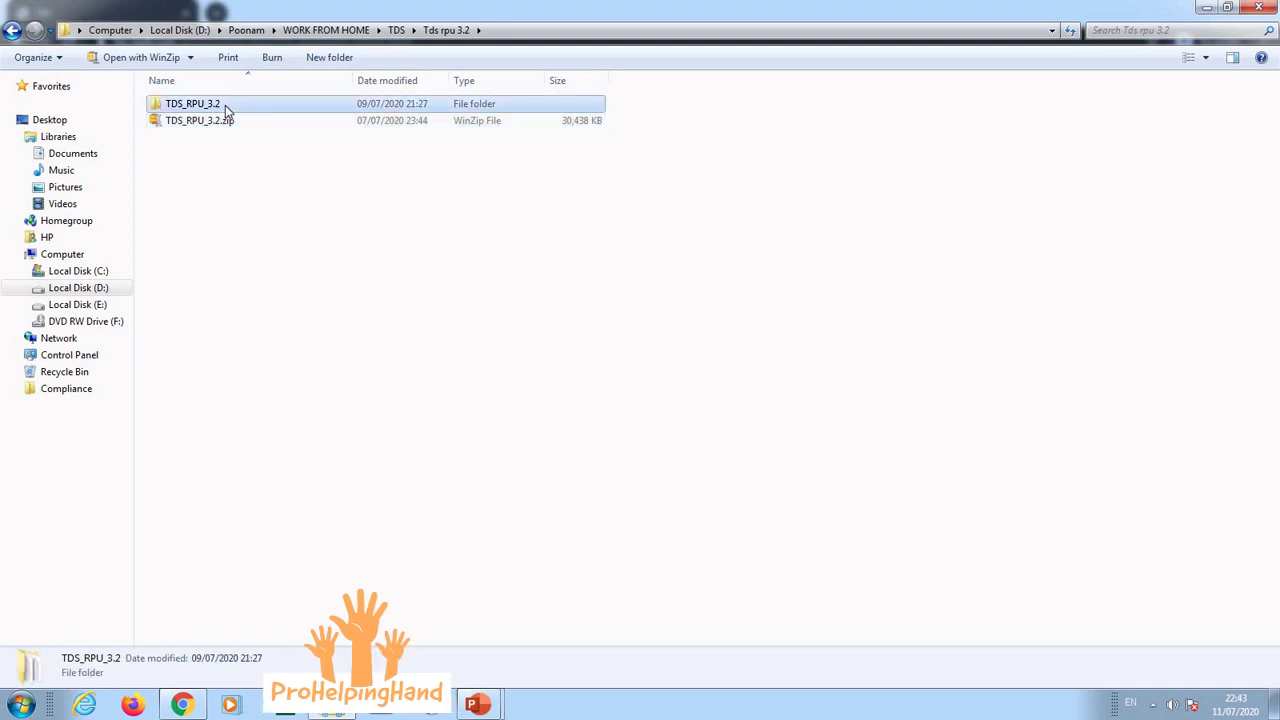
{"action": "double_click", "coordinate": [279, 111]}
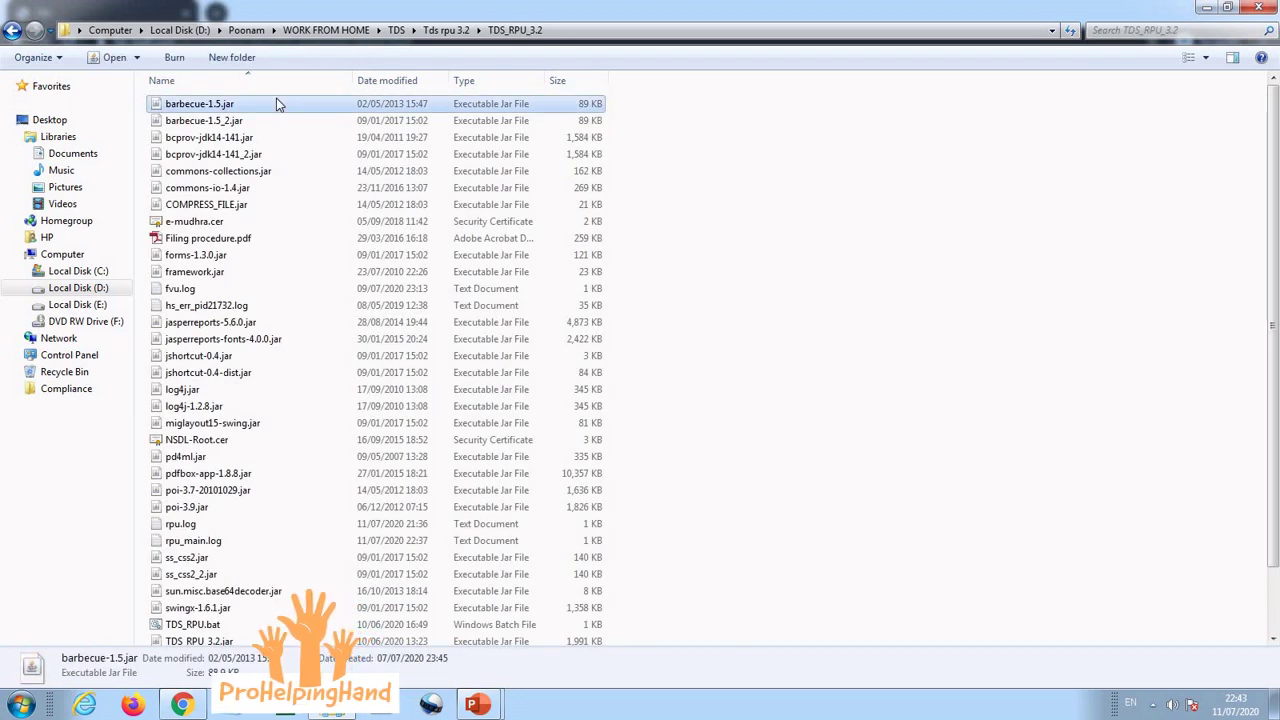
{"action": "key", "text": "Down"}
{"action": "key", "text": "Down"}
{"action": "key", "text": "Down"}
{"action": "key", "text": "Down"}
{"action": "key", "text": "Down"}
{"action": "key", "text": "Down"}
{"action": "key", "text": "Down"}
{"action": "key", "text": "Down"}
{"action": "key", "text": "Down"}
{"action": "key", "text": "Down"}
{"action": "key", "text": "Down"}
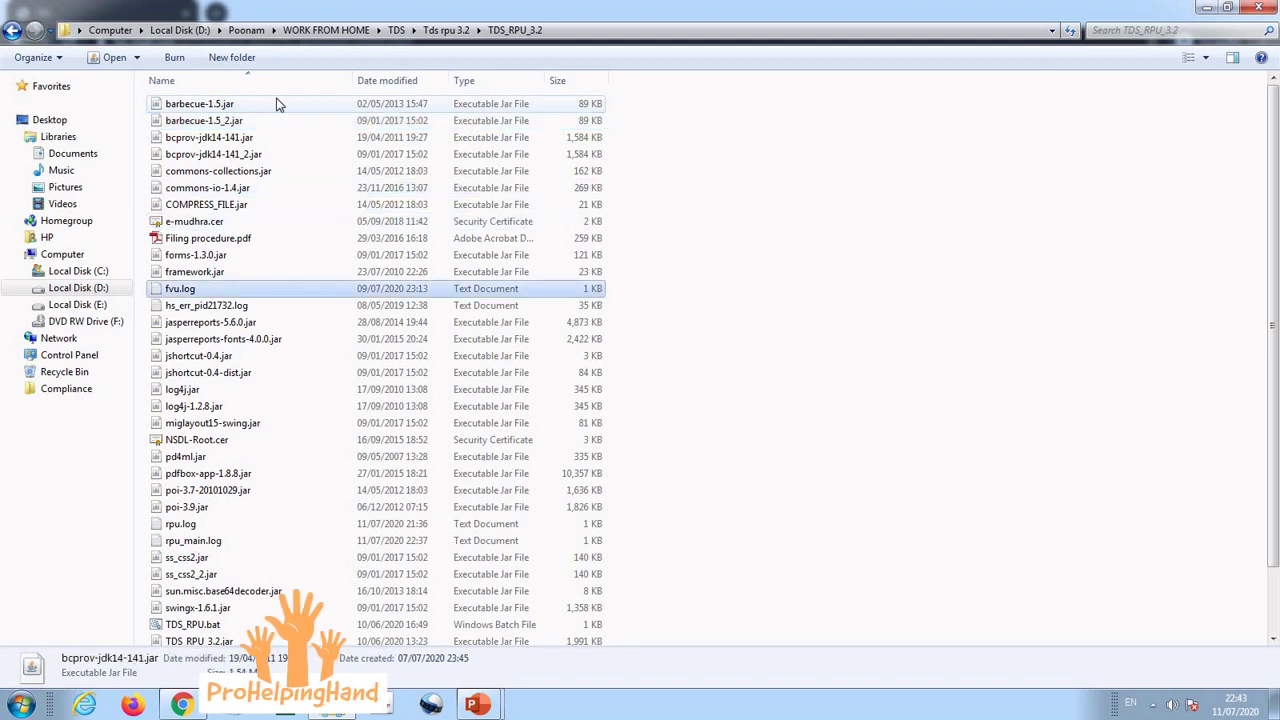
{"action": "key", "text": "Down"}
{"action": "key", "text": "Down"}
{"action": "key", "text": "Down"}
{"action": "key", "text": "Down"}
{"action": "key", "text": "Down"}
{"action": "key", "text": "Down"}
{"action": "key", "text": "Down"}
{"action": "key", "text": "Down"}
{"action": "key", "text": "Down"}
{"action": "key", "text": "Down"}
{"action": "key", "text": "Down"}
{"action": "key", "text": "Down"}
{"action": "key", "text": "Down"}
{"action": "key", "text": "Down"}
{"action": "key", "text": "Down"}
{"action": "key", "text": "Down"}
{"action": "key", "text": "Down"}
{"action": "key", "text": "Down"}
{"action": "key", "text": "Down"}
{"action": "key", "text": "Down"}
{"action": "key", "text": "Up"}
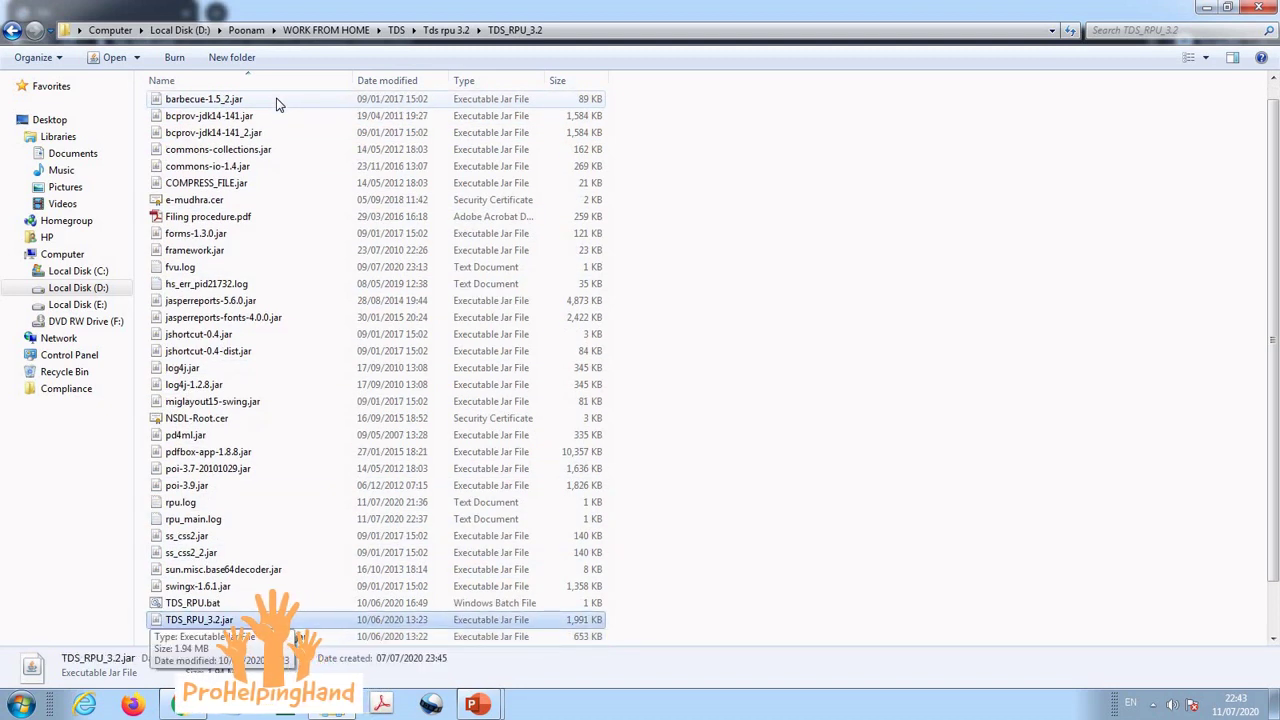
{"action": "double_click", "coordinate": [218, 620]}
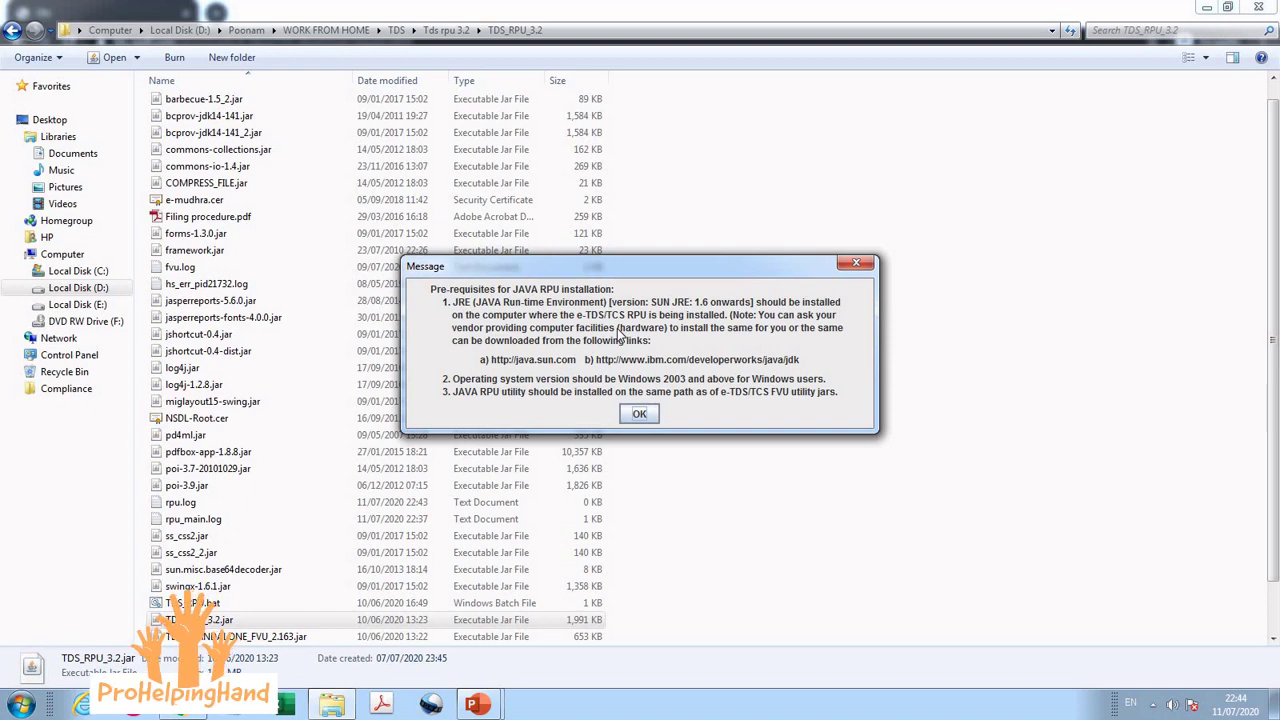
Step: Acknowledge the Java prerequisites notice, maximize the utility, and choose Form No. 26Q
{"action": "left_click", "coordinate": [634, 418]}
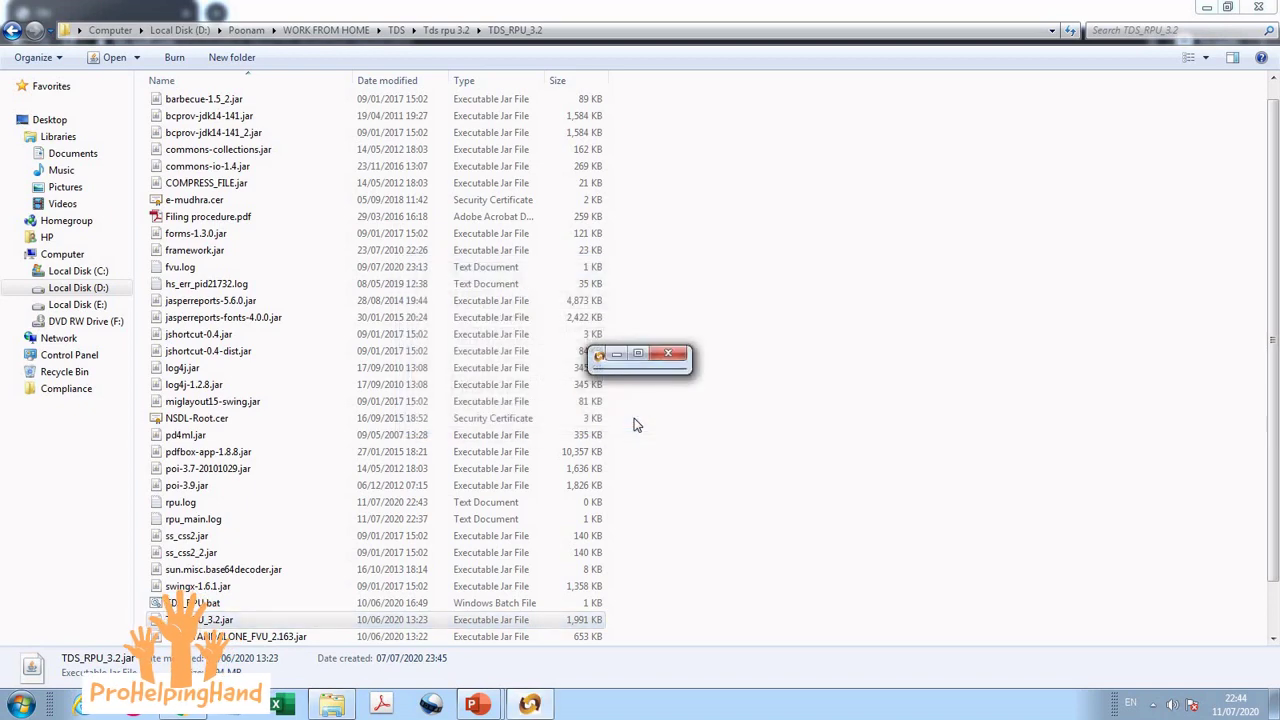
{"action": "left_click", "coordinate": [638, 356]}
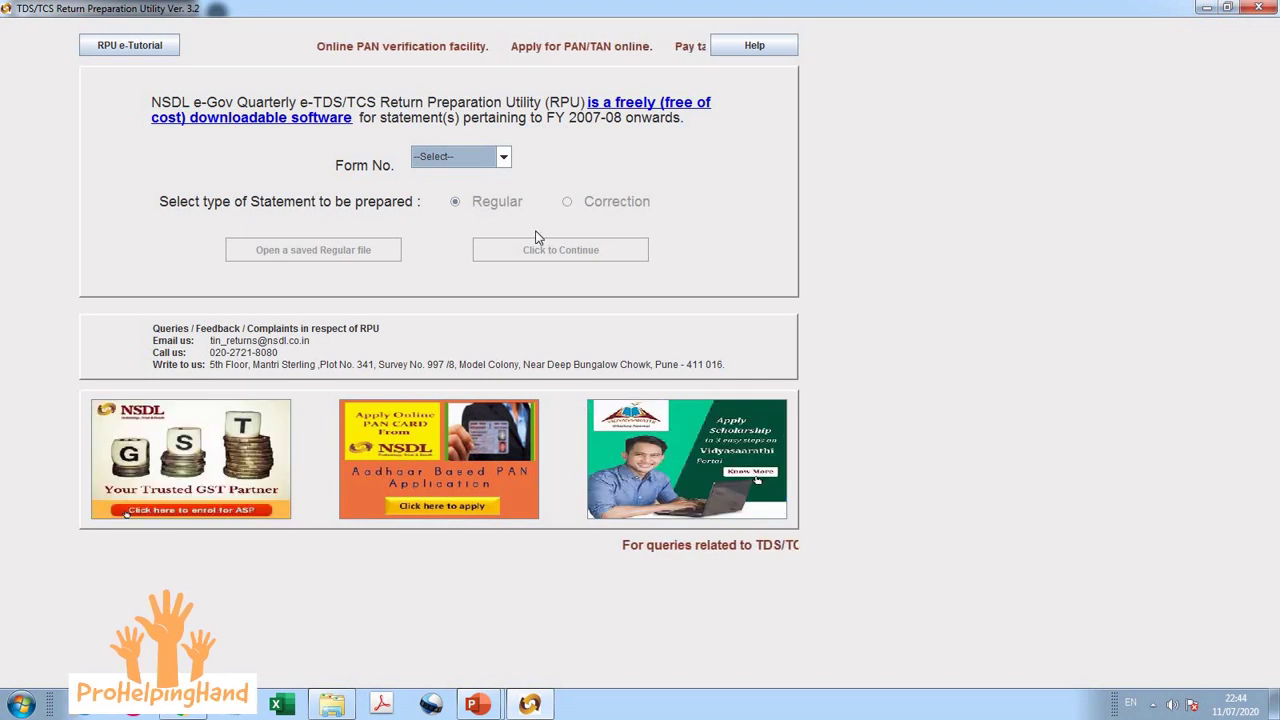
{"action": "left_click", "coordinate": [503, 158]}
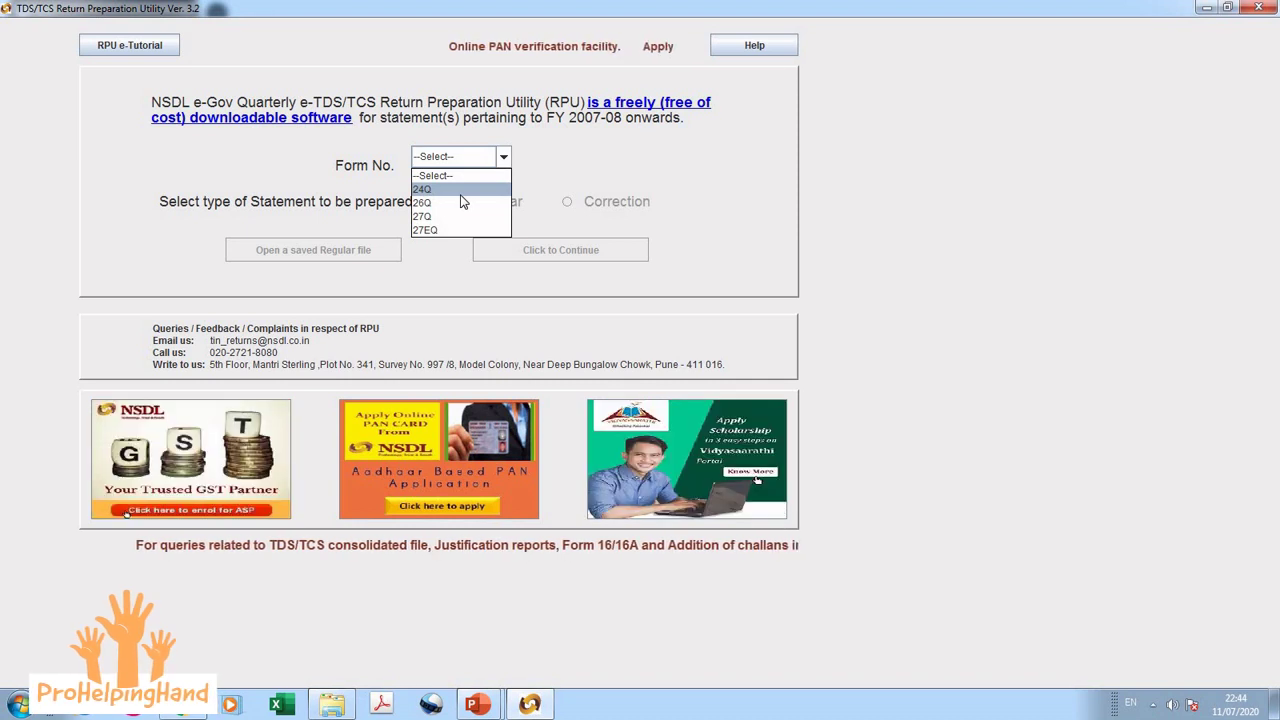
{"action": "key", "text": "Down"}
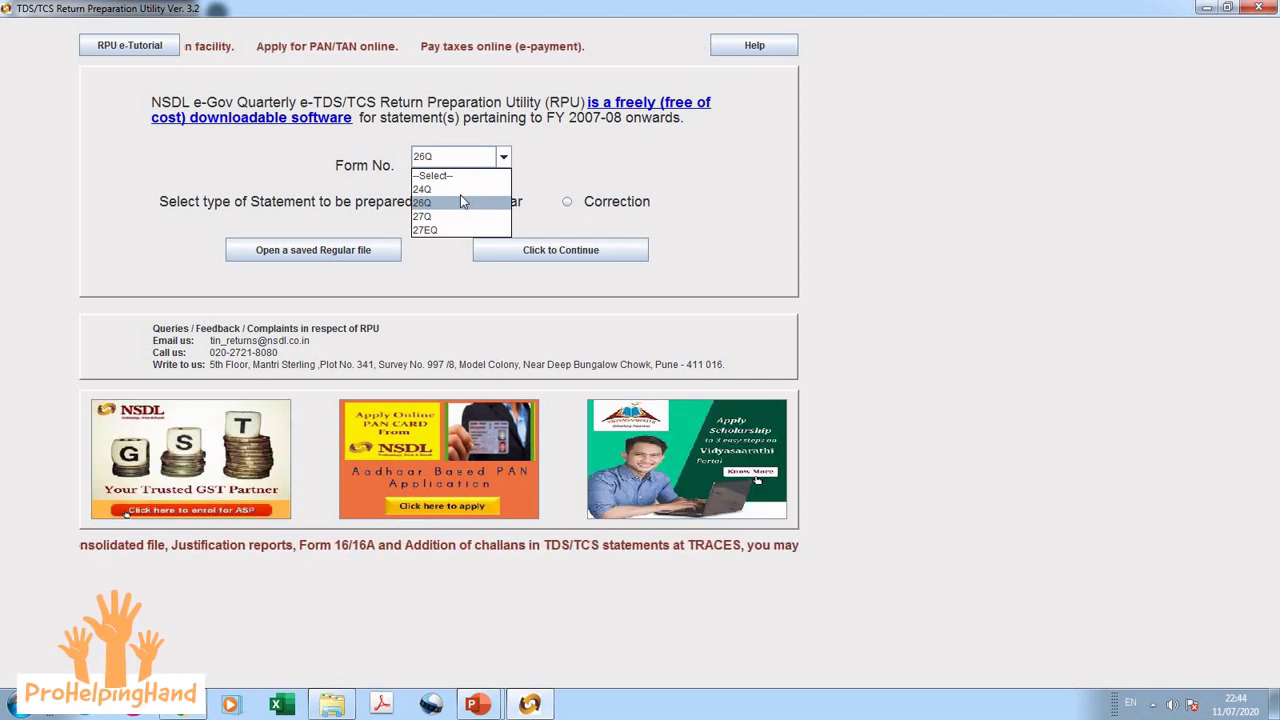
{"action": "key", "text": "Down"}
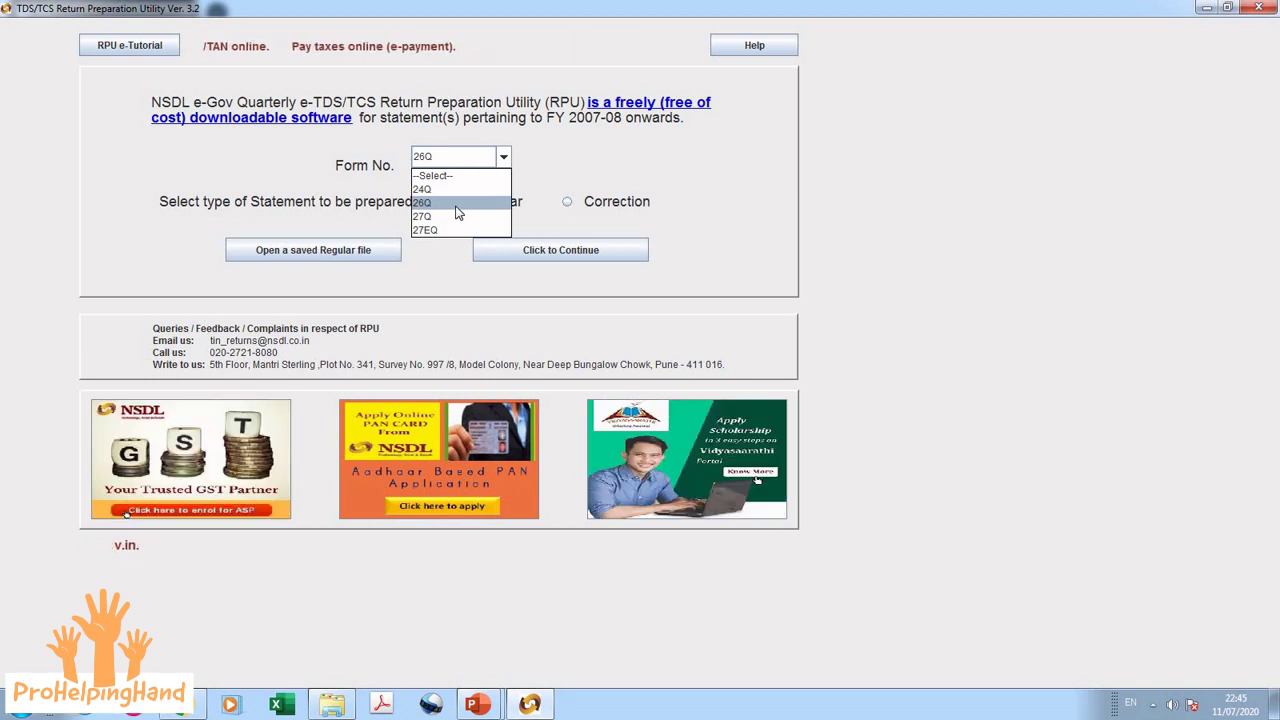
Step: Confirm Form 26Q, select the Regular statement type and continue to the entry form
{"action": "left_click", "coordinate": [457, 203]}
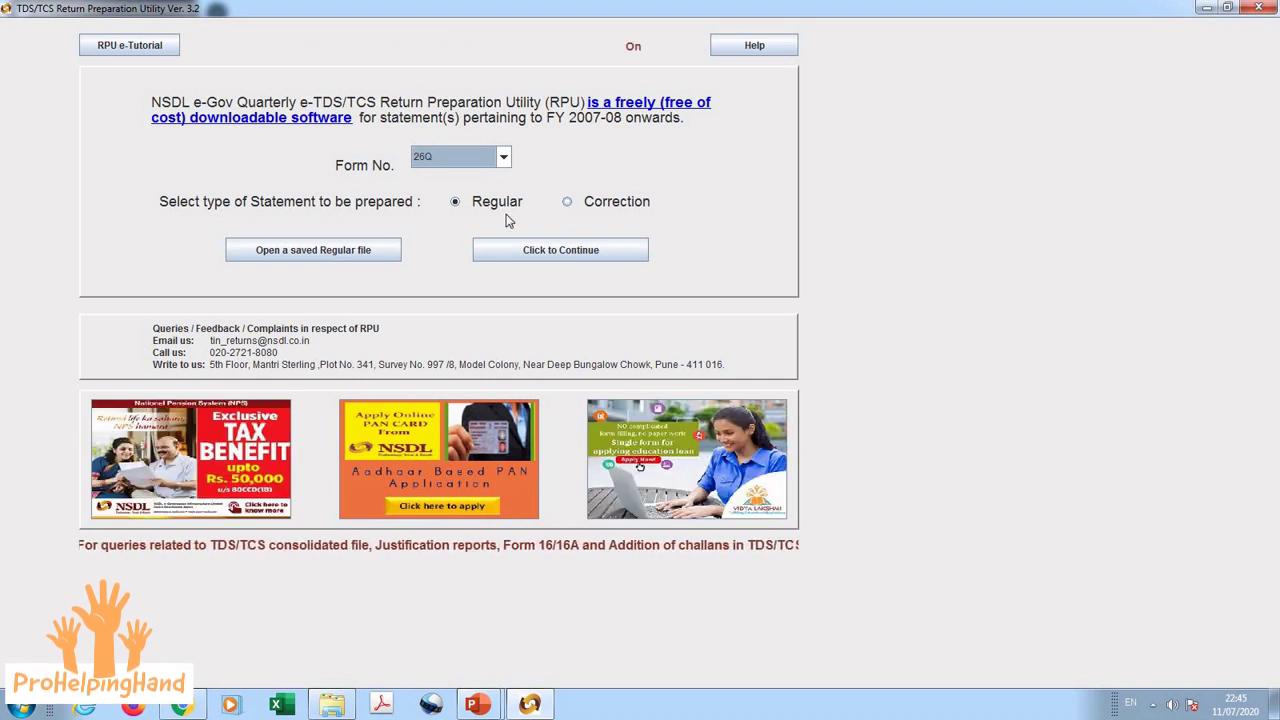
{"action": "left_click", "coordinate": [454, 203]}
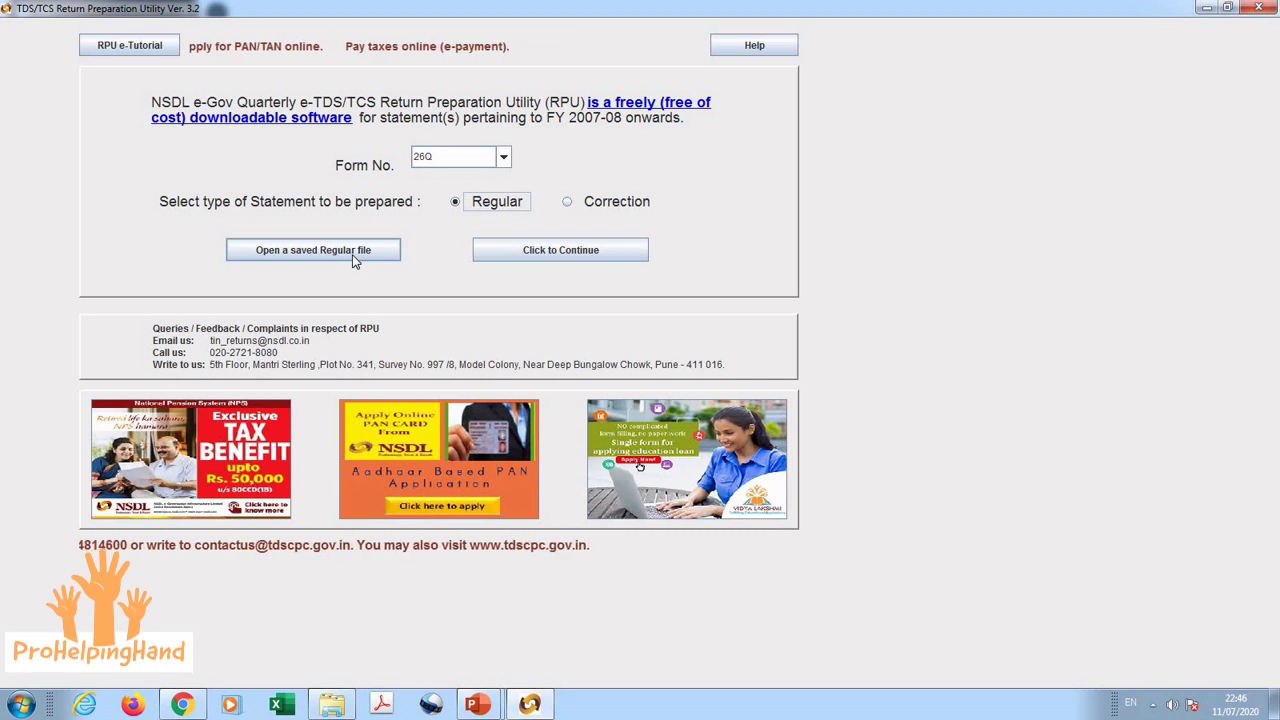
{"action": "left_click", "coordinate": [532, 255]}
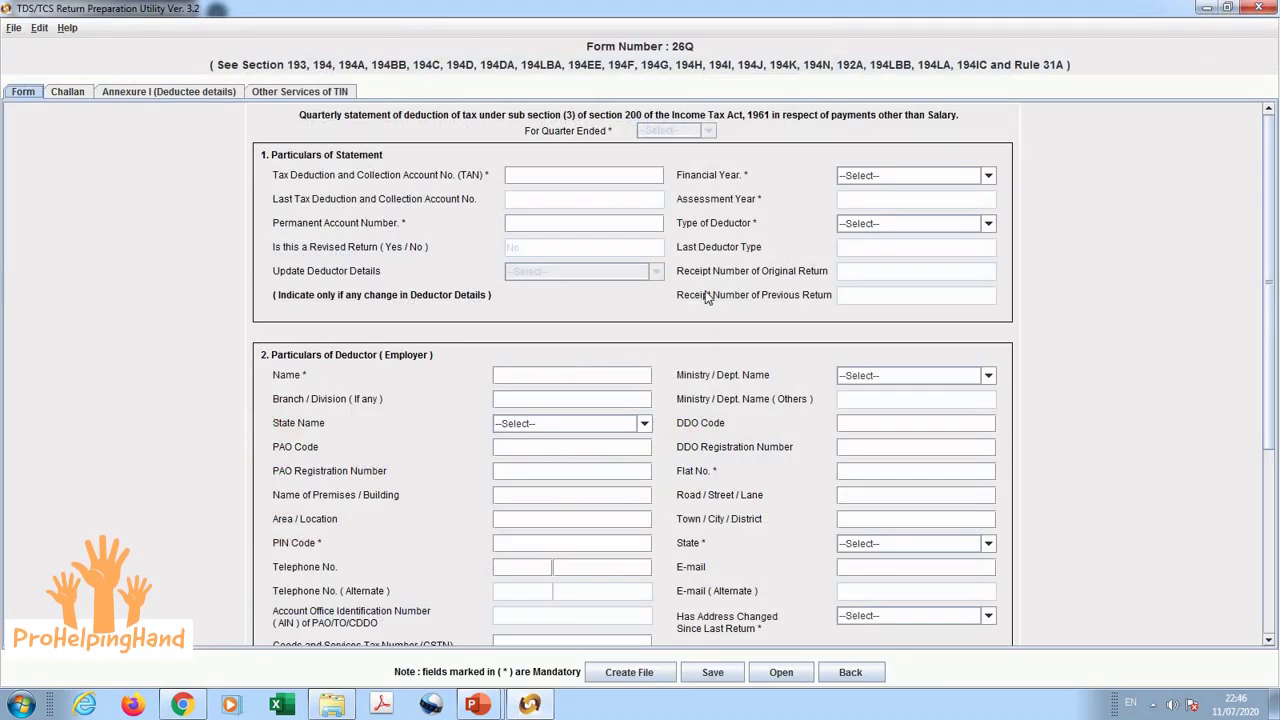
Step: Set financial year 2019-2020 and quarter Q1, then enter the deductor's TAN
{"action": "left_click", "coordinate": [864, 179]}
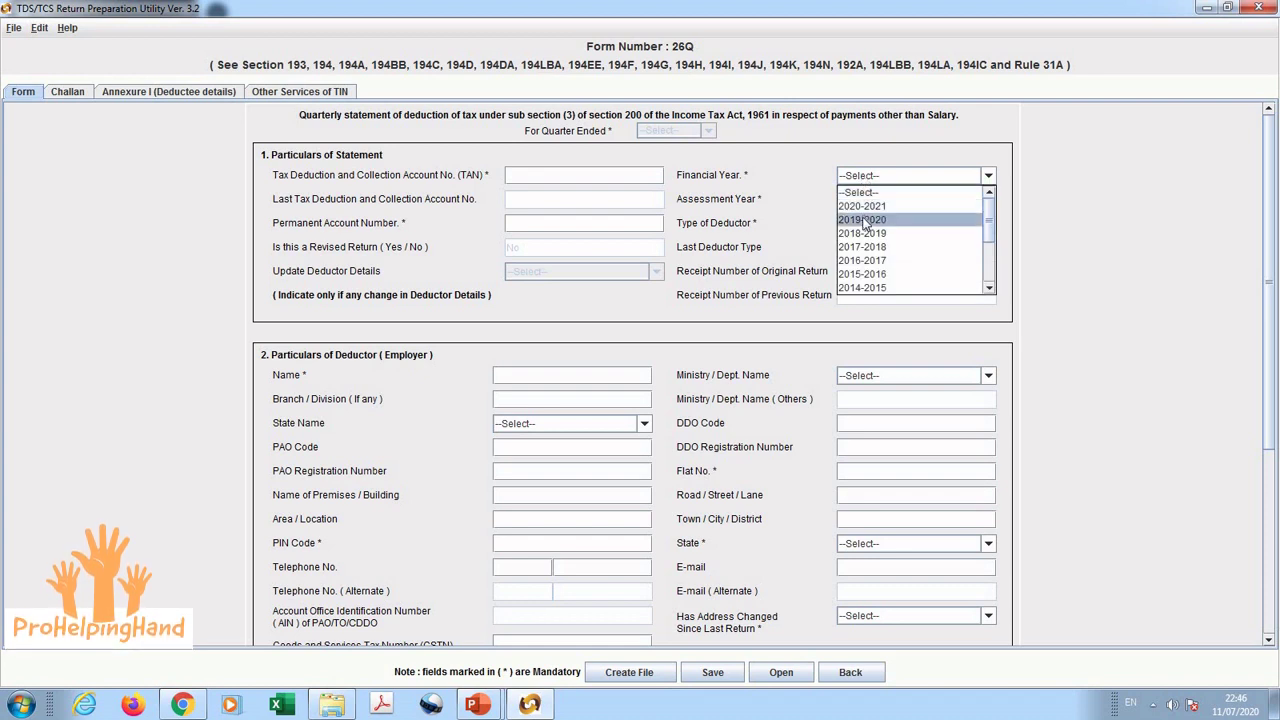
{"action": "left_click", "coordinate": [864, 220]}
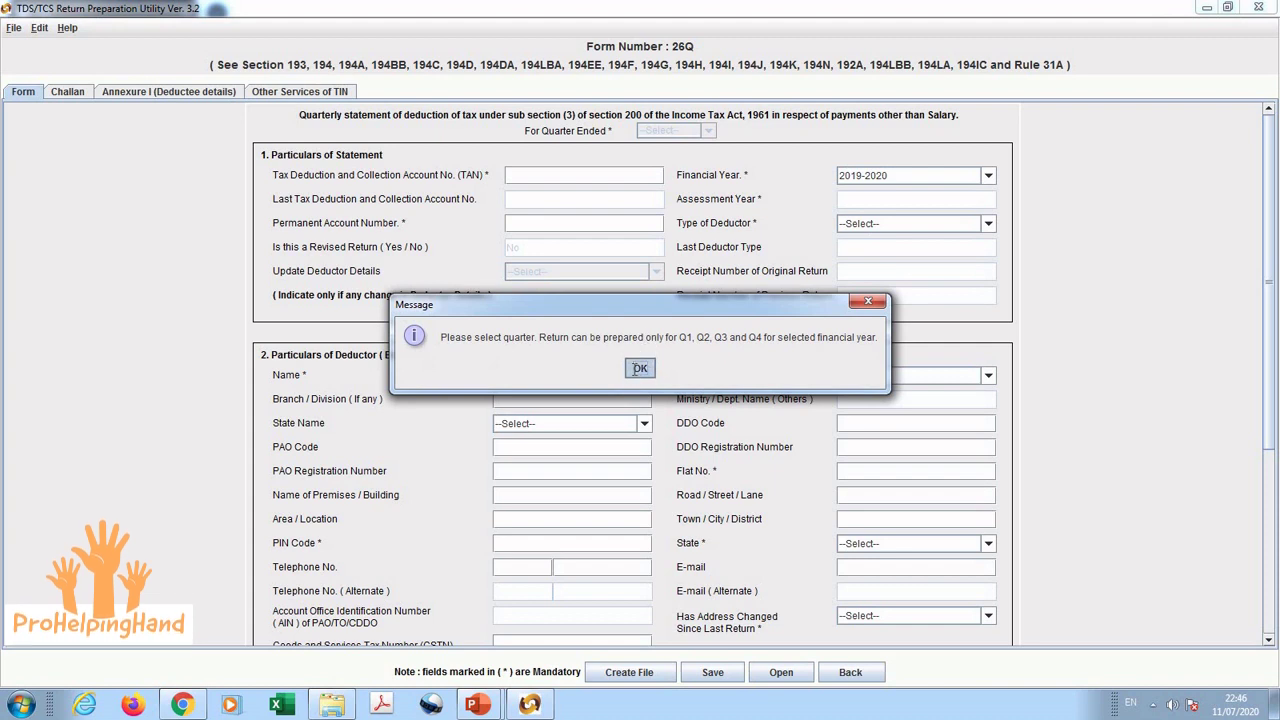
{"action": "left_click", "coordinate": [640, 368]}
{"action": "left_click", "coordinate": [708, 130]}
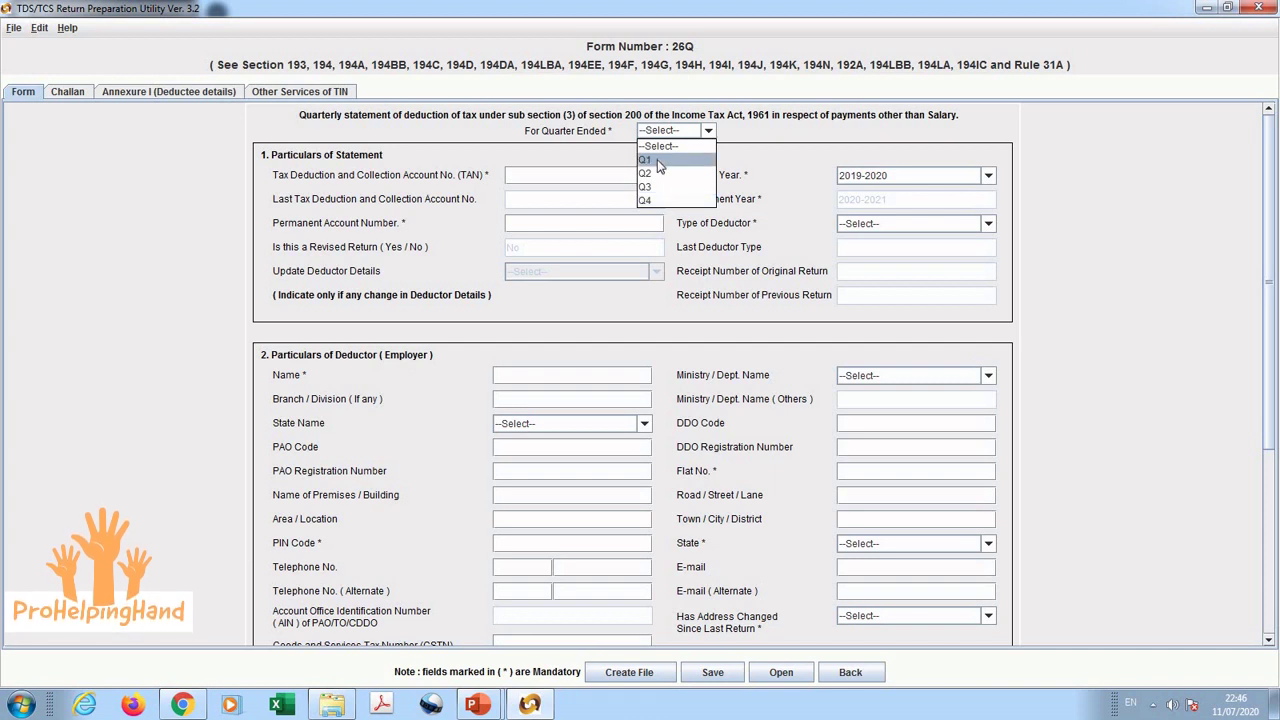
{"action": "left_click", "coordinate": [657, 159]}
{"action": "left_click", "coordinate": [623, 175]}
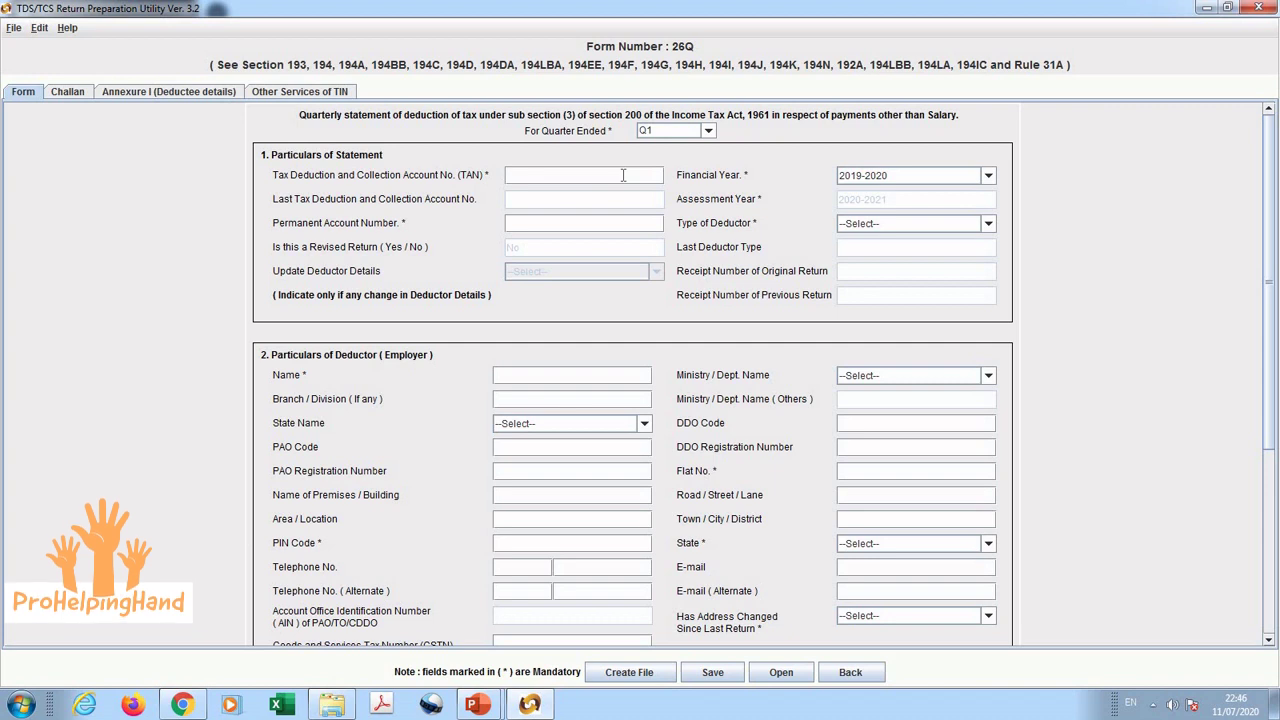
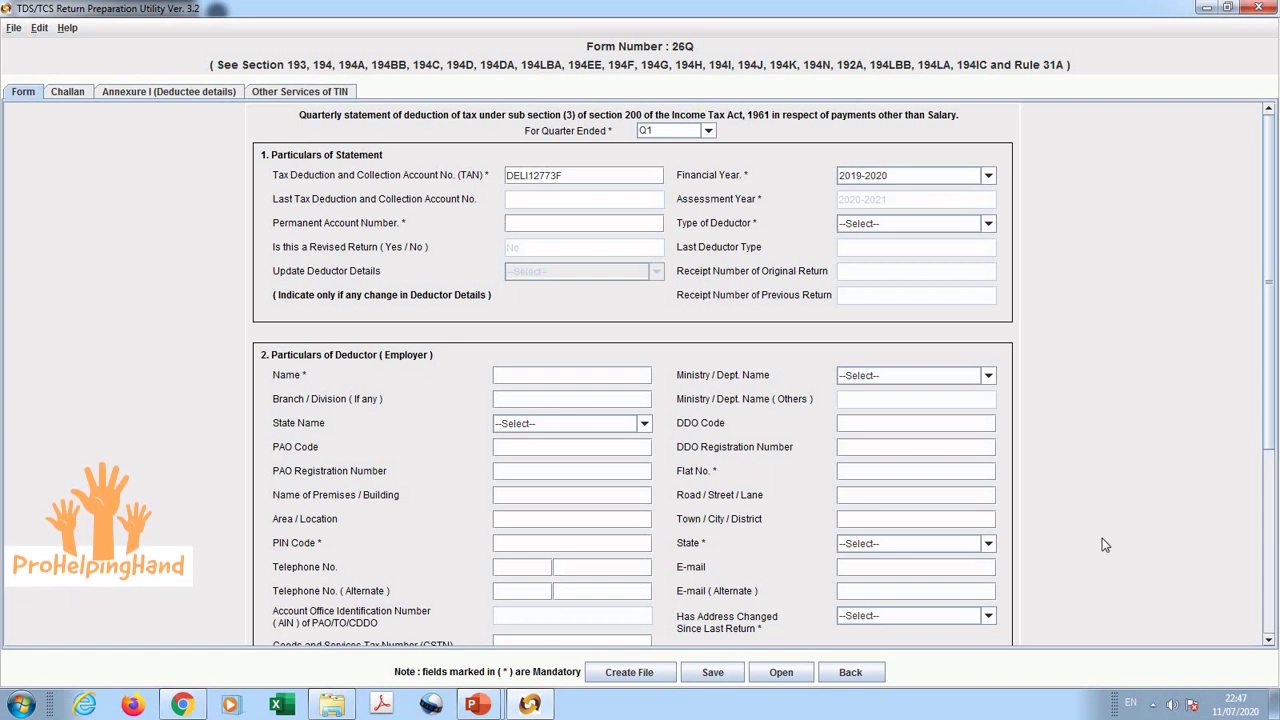
{"action": "left_click", "coordinate": [1268, 640]}
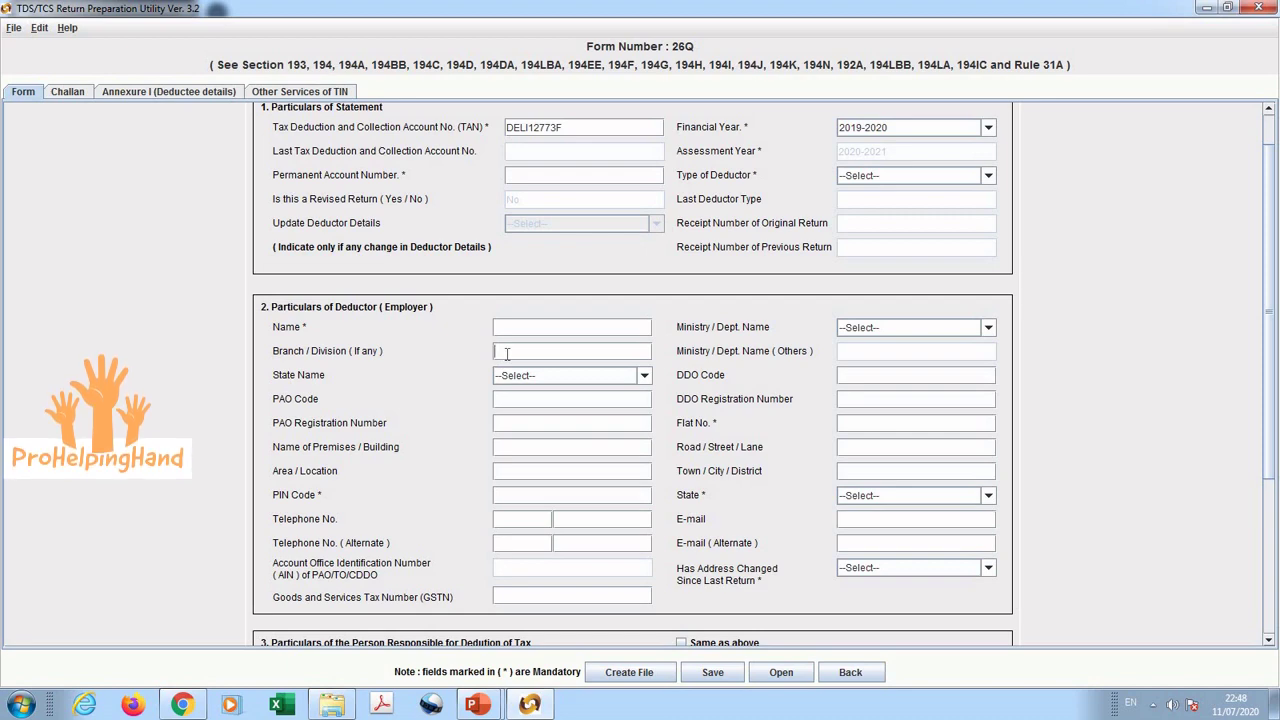
{"action": "left_click", "coordinate": [1268, 640]}
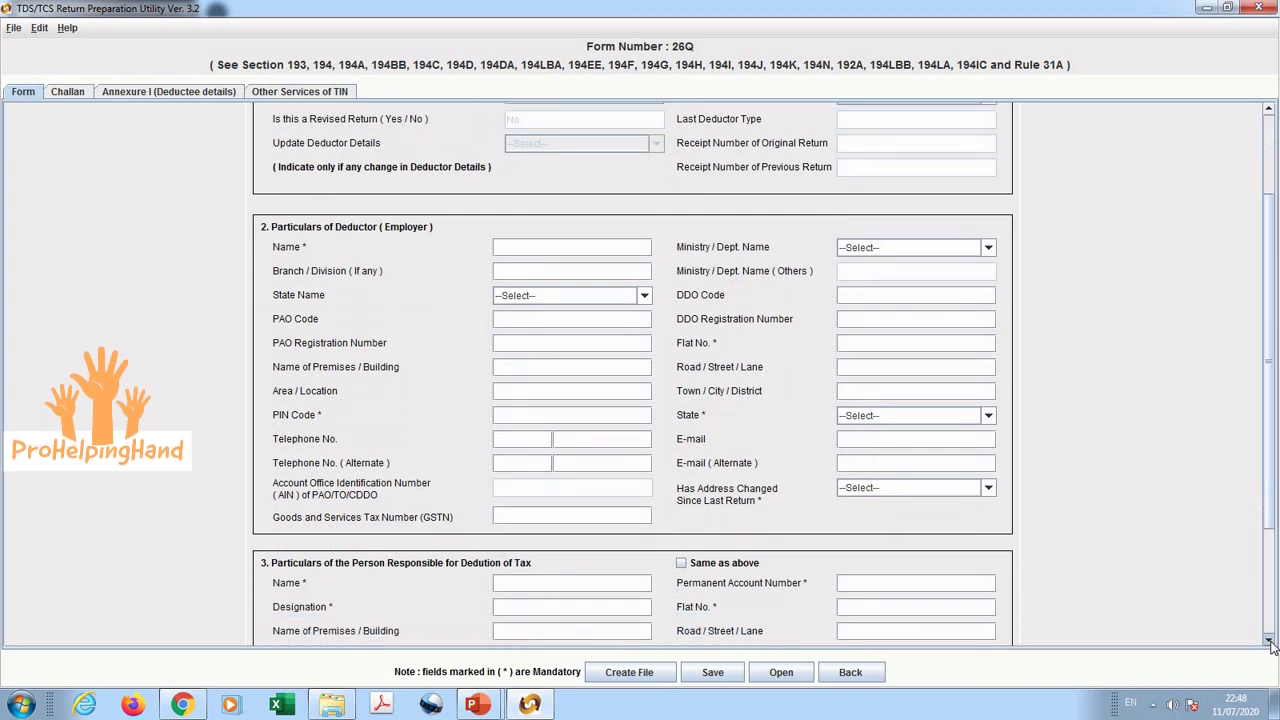
{"action": "left_click", "coordinate": [1268, 640]}
{"action": "left_click", "coordinate": [1268, 640]}
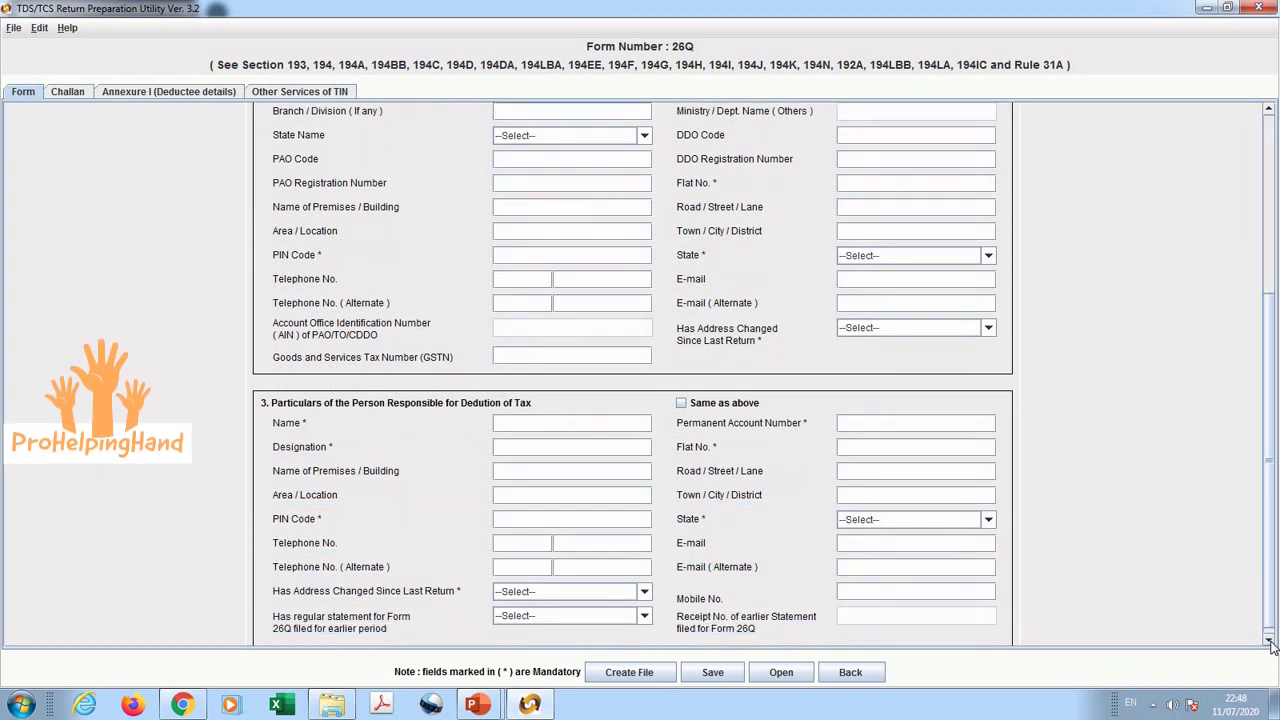
{"action": "left_click", "coordinate": [1268, 640]}
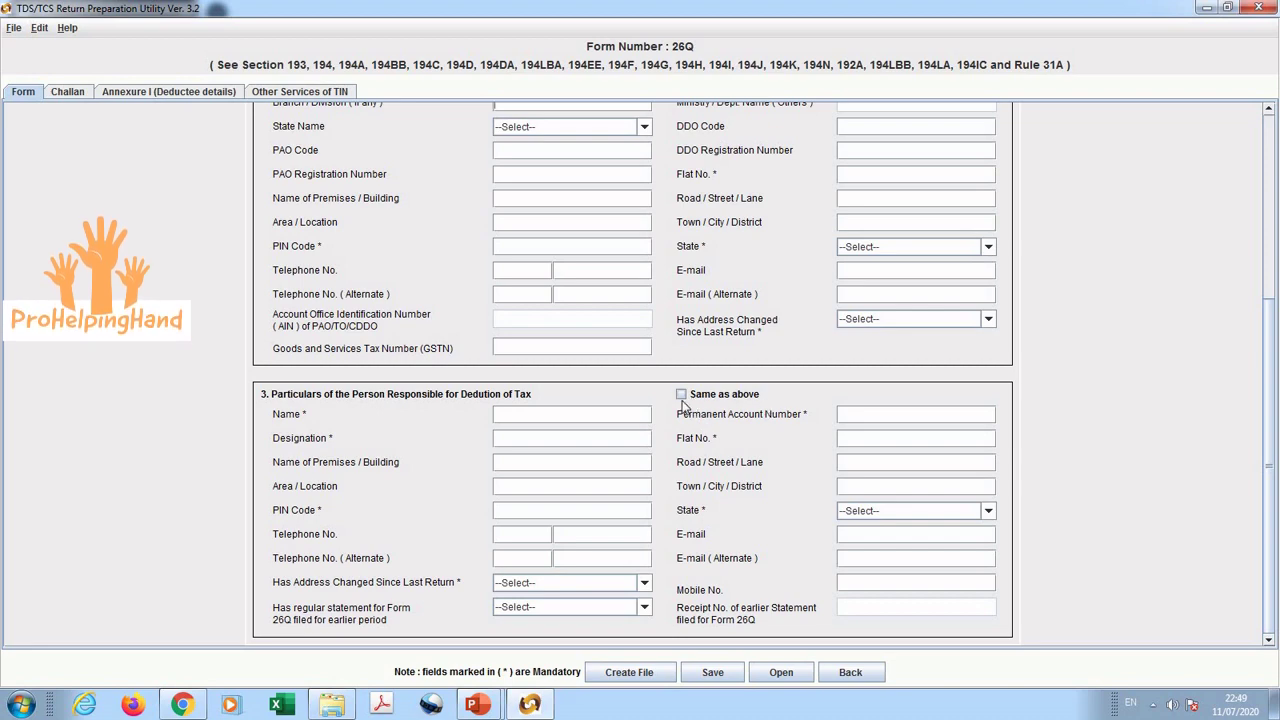
{"action": "scroll", "coordinate": [706, 505], "scroll_direction": "up", "scroll_amount": 1}
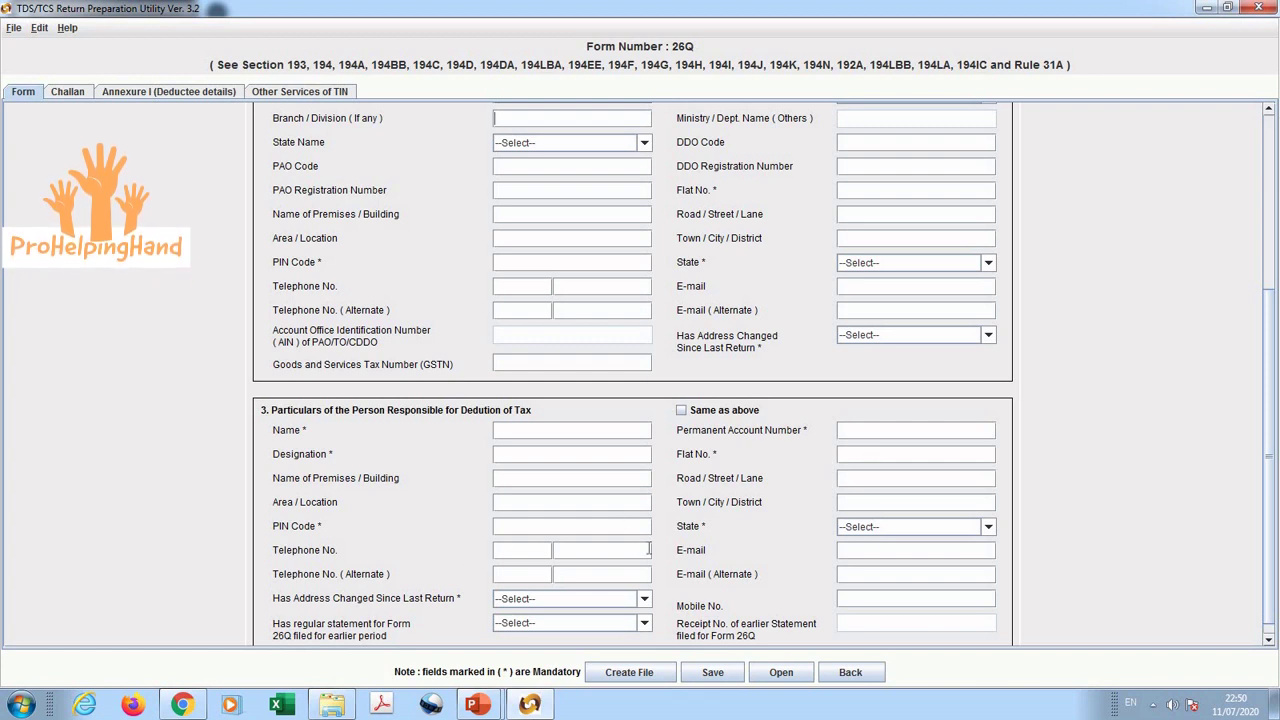
{"action": "left_click", "coordinate": [1268, 639]}
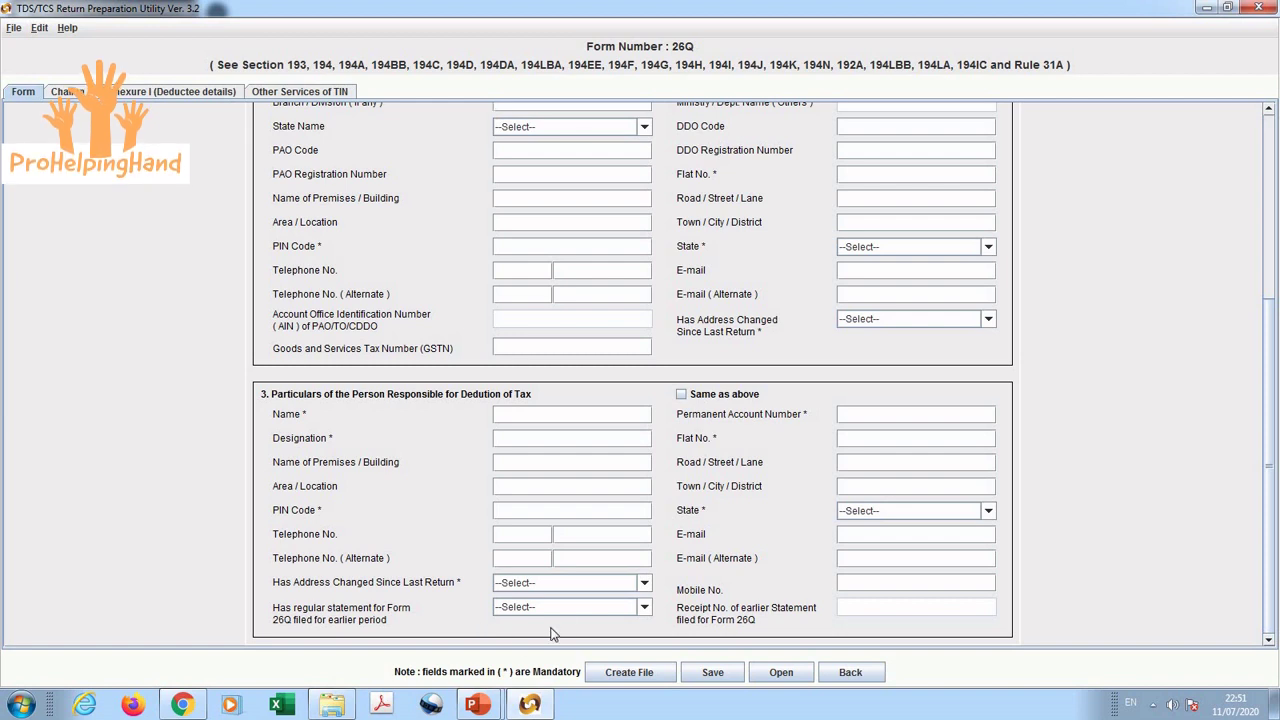
{"action": "left_click", "coordinate": [592, 608]}
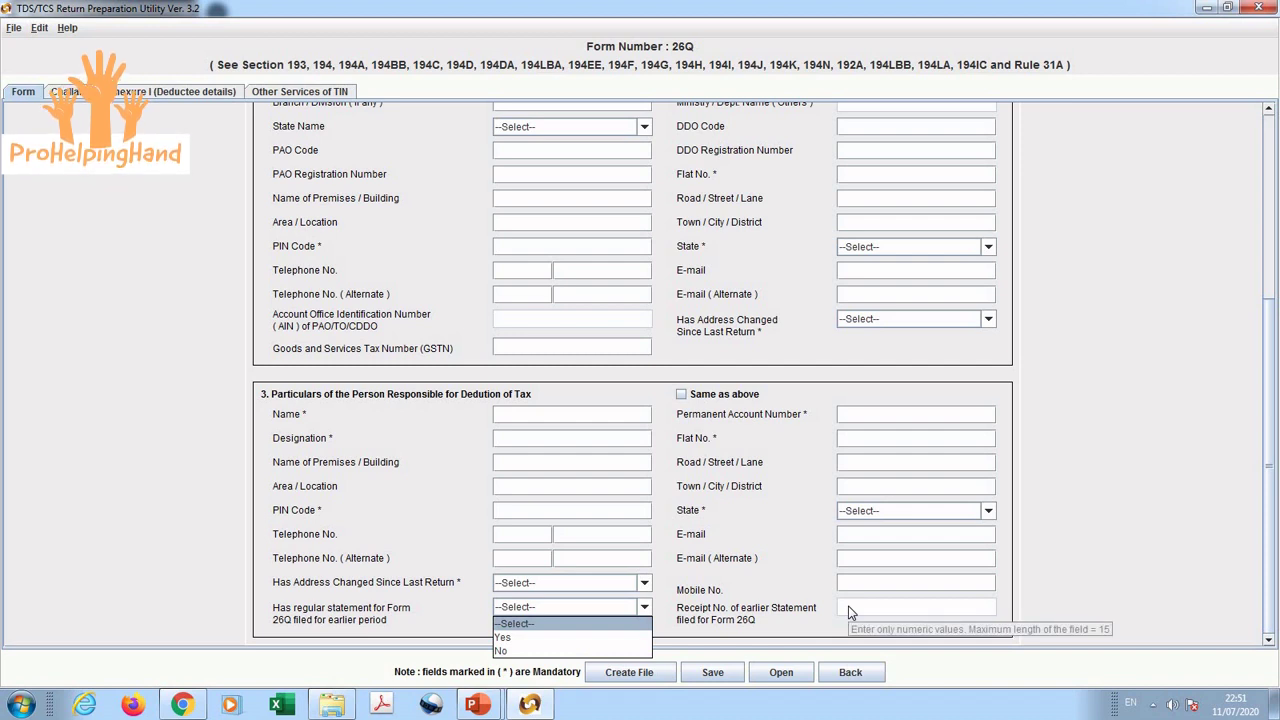
{"action": "left_click", "coordinate": [433, 597]}
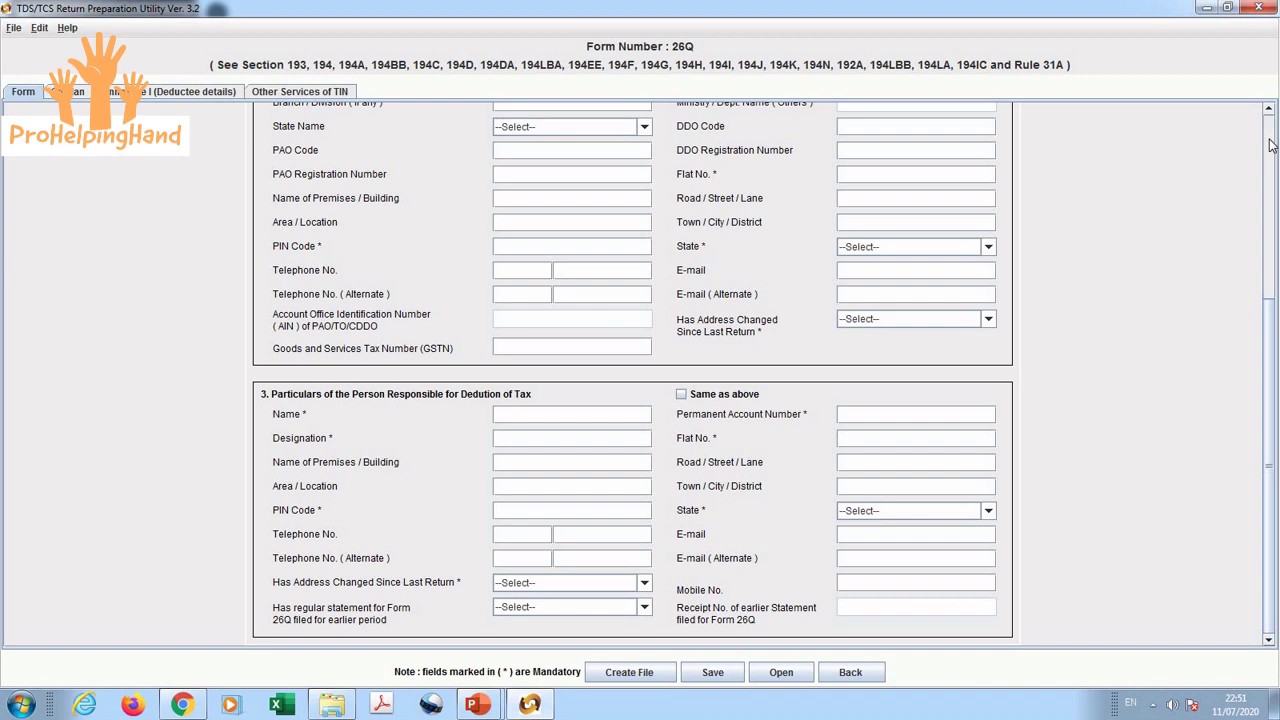
{"action": "scroll", "coordinate": [1270, 145], "scroll_direction": "up", "scroll_amount": 5}
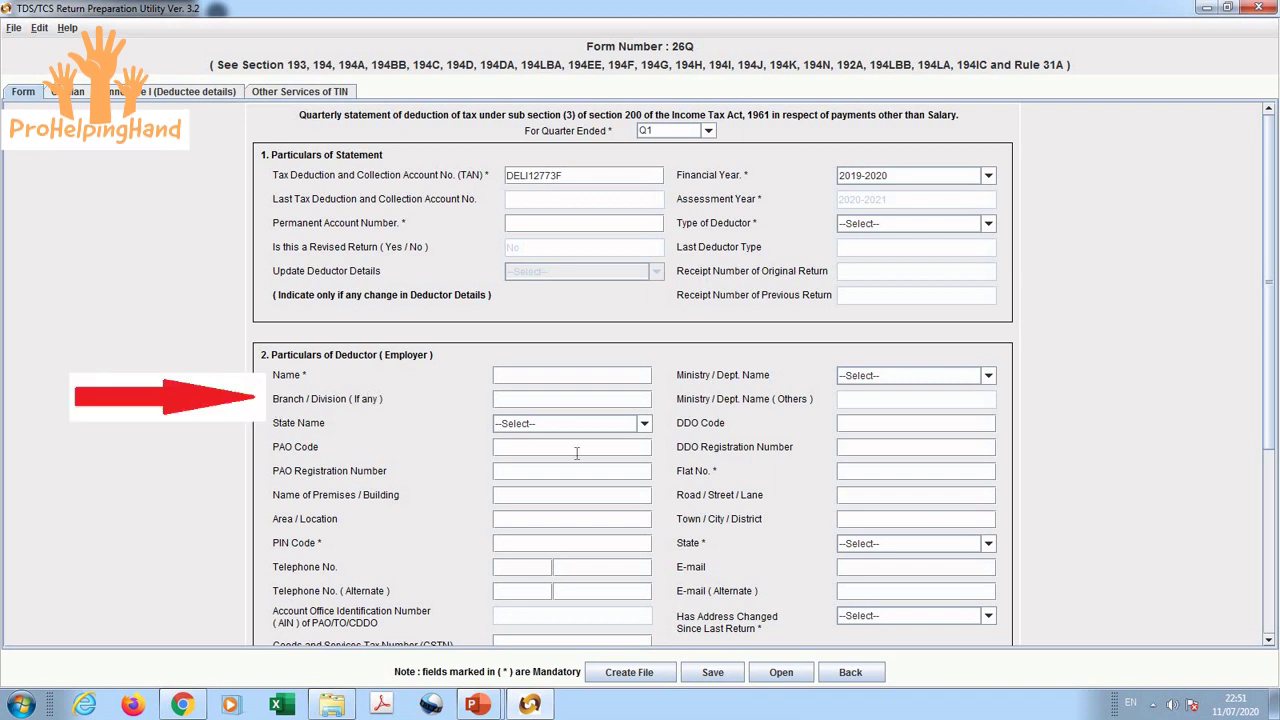
Step: Scroll down the Form tab and switch to the empty Challan details grid
{"action": "left_click", "coordinate": [1269, 639]}
{"action": "left_click_drag", "start_coordinate": [1269, 641], "coordinate": [1269, 641]}
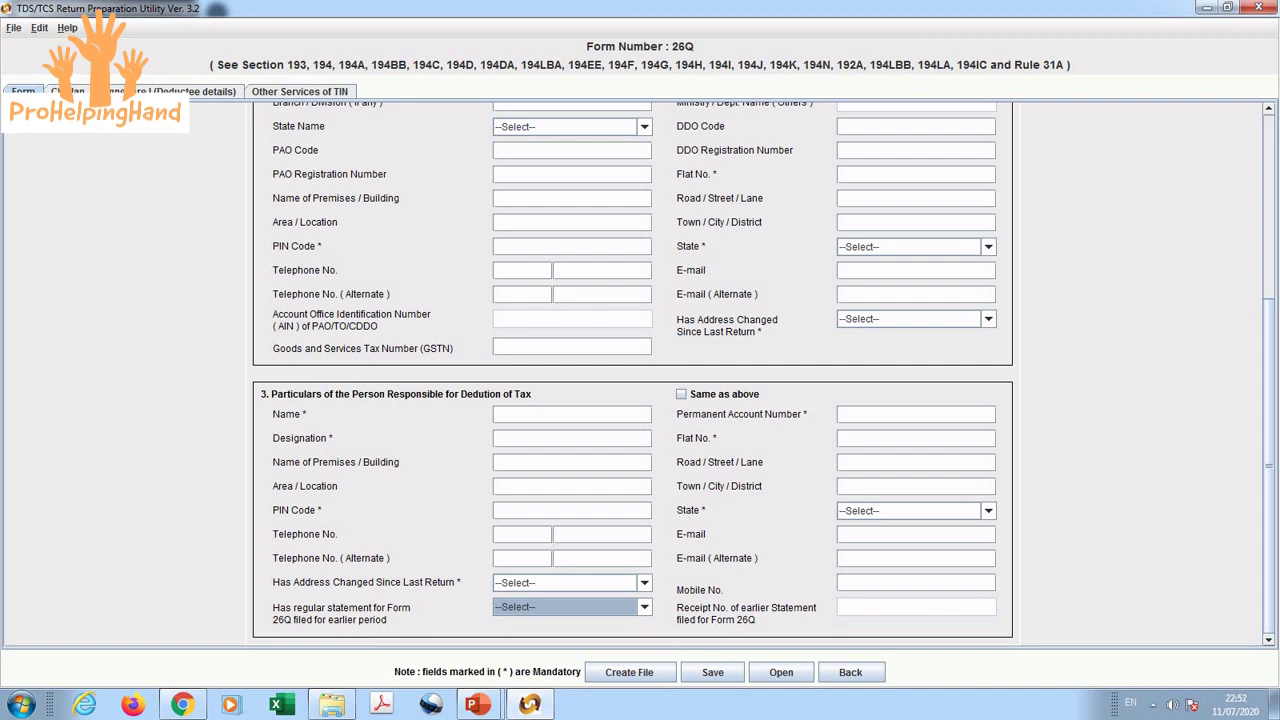
{"action": "left_click", "coordinate": [68, 92]}
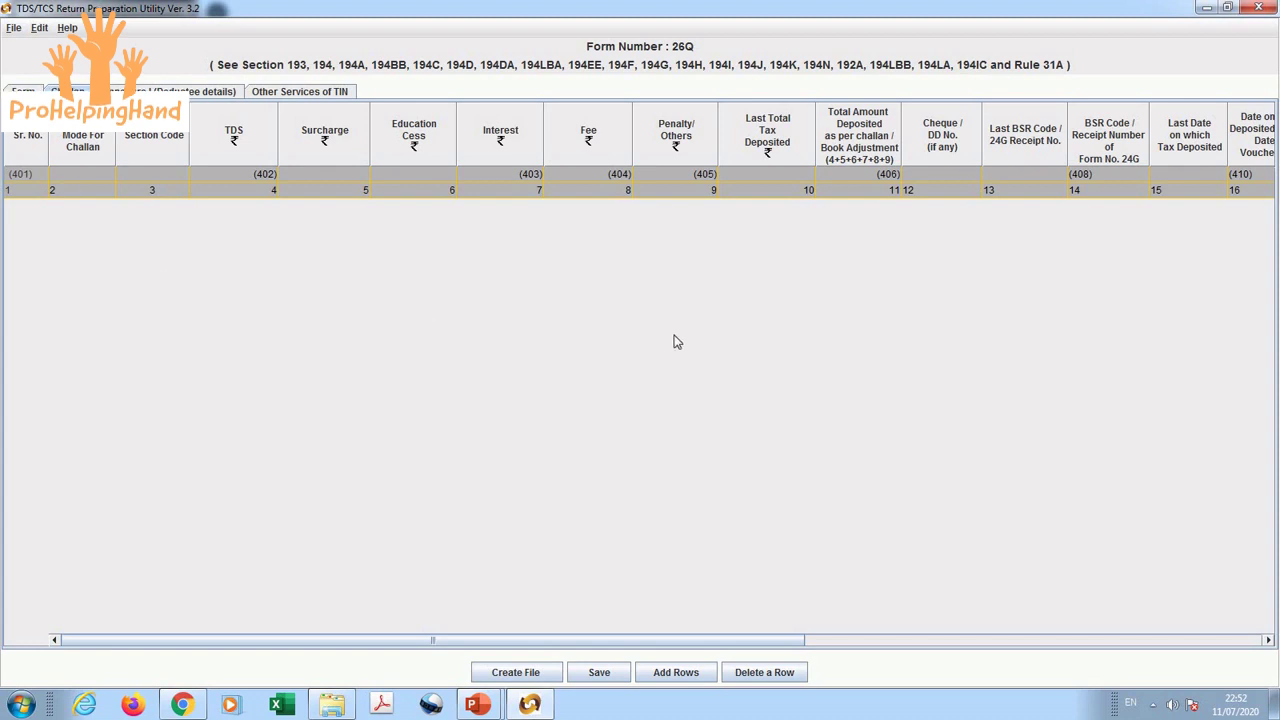
{"action": "left_click", "coordinate": [674, 676]}
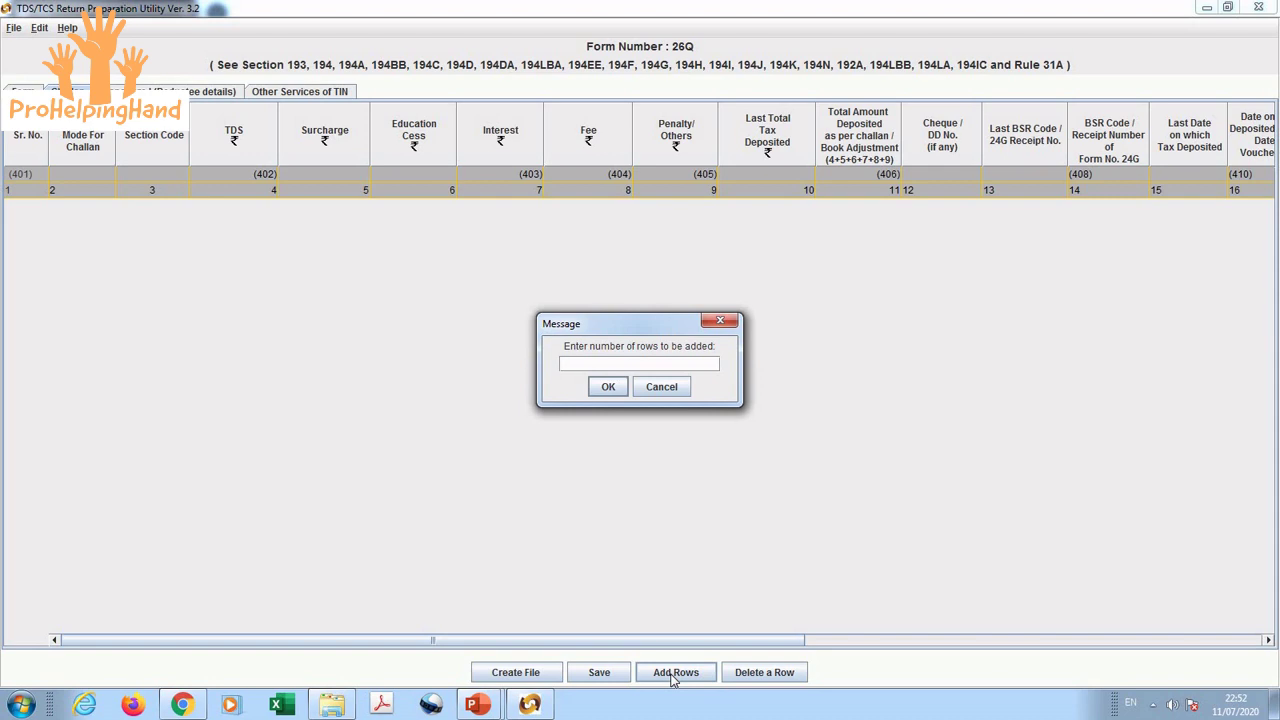
{"action": "type", "text": "2"}
{"action": "left_click", "coordinate": [608, 386]}
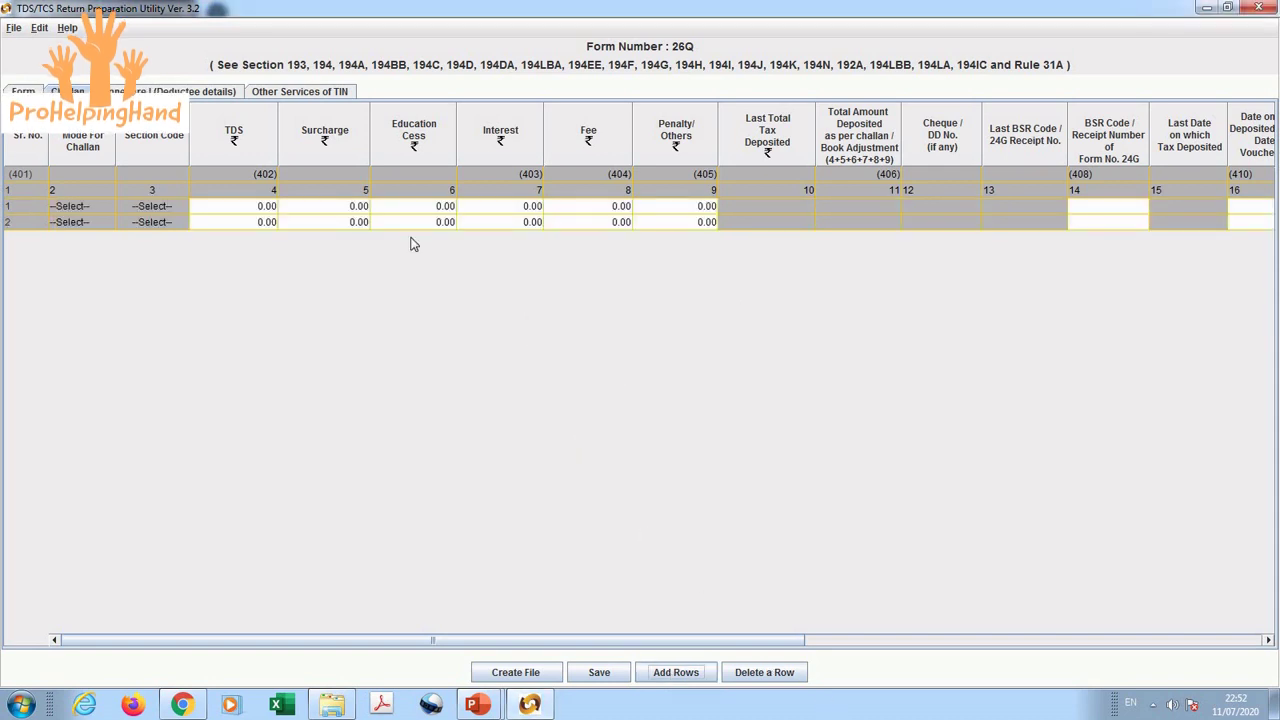
{"action": "left_click", "coordinate": [268, 207]}
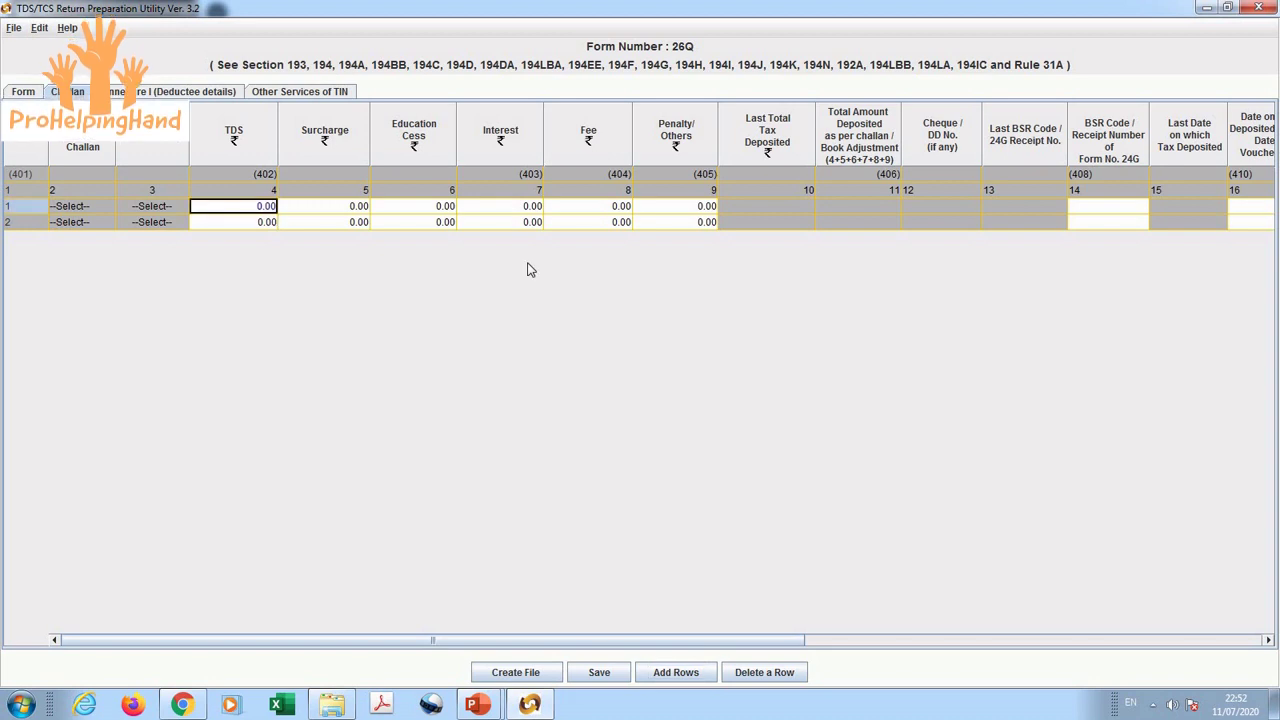
{"action": "key", "text": "Tab"}
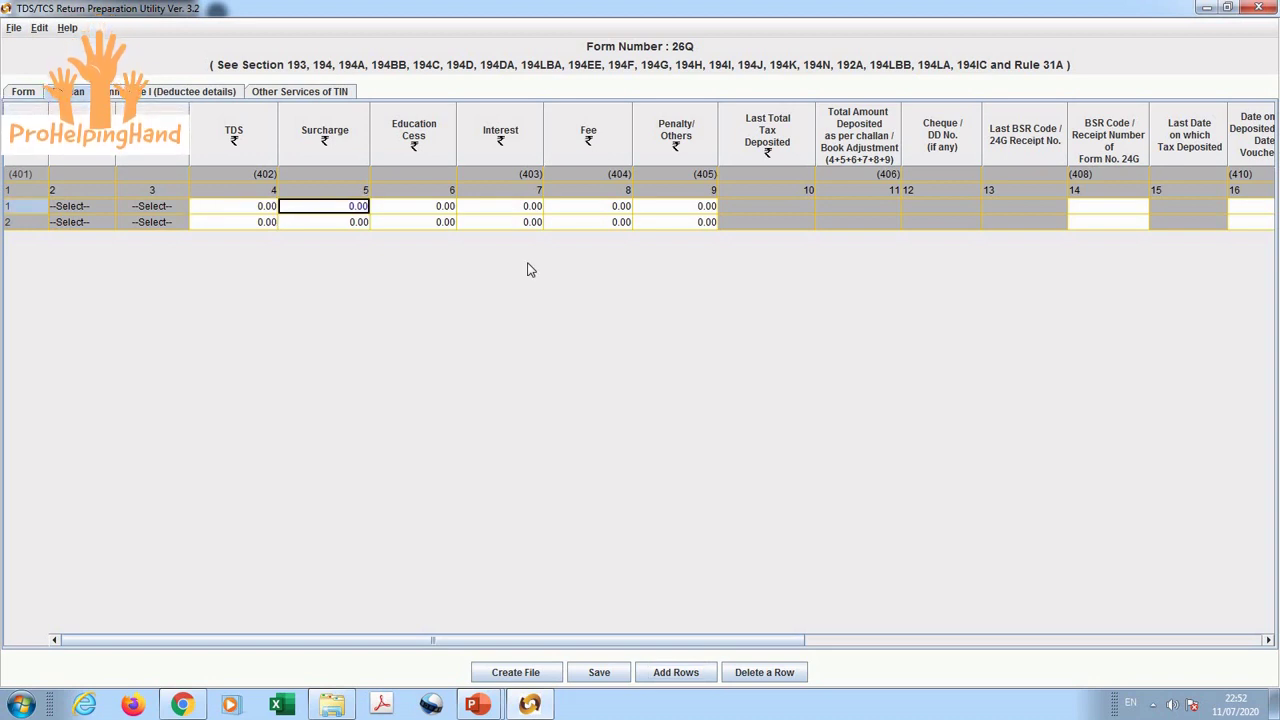
{"action": "key", "text": "Tab"}
{"action": "key", "text": "Tab"}
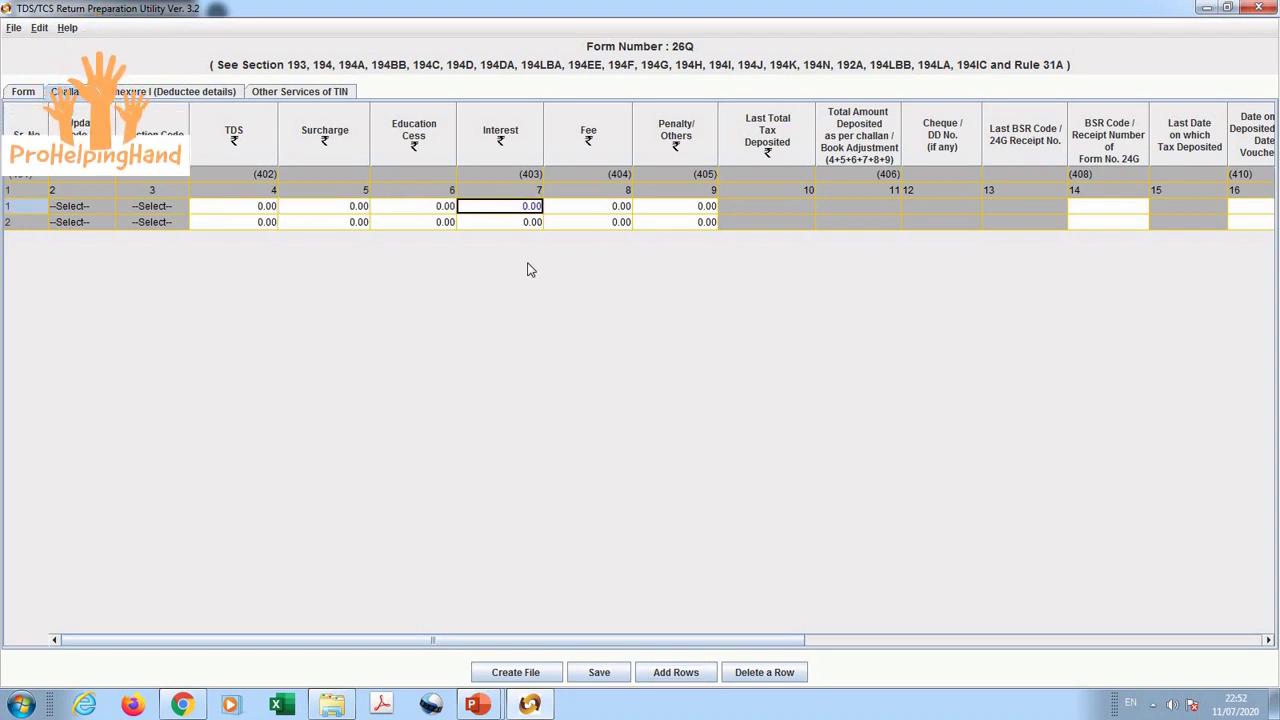
{"action": "key", "text": "Tab"}
{"action": "key", "text": "Tab"}
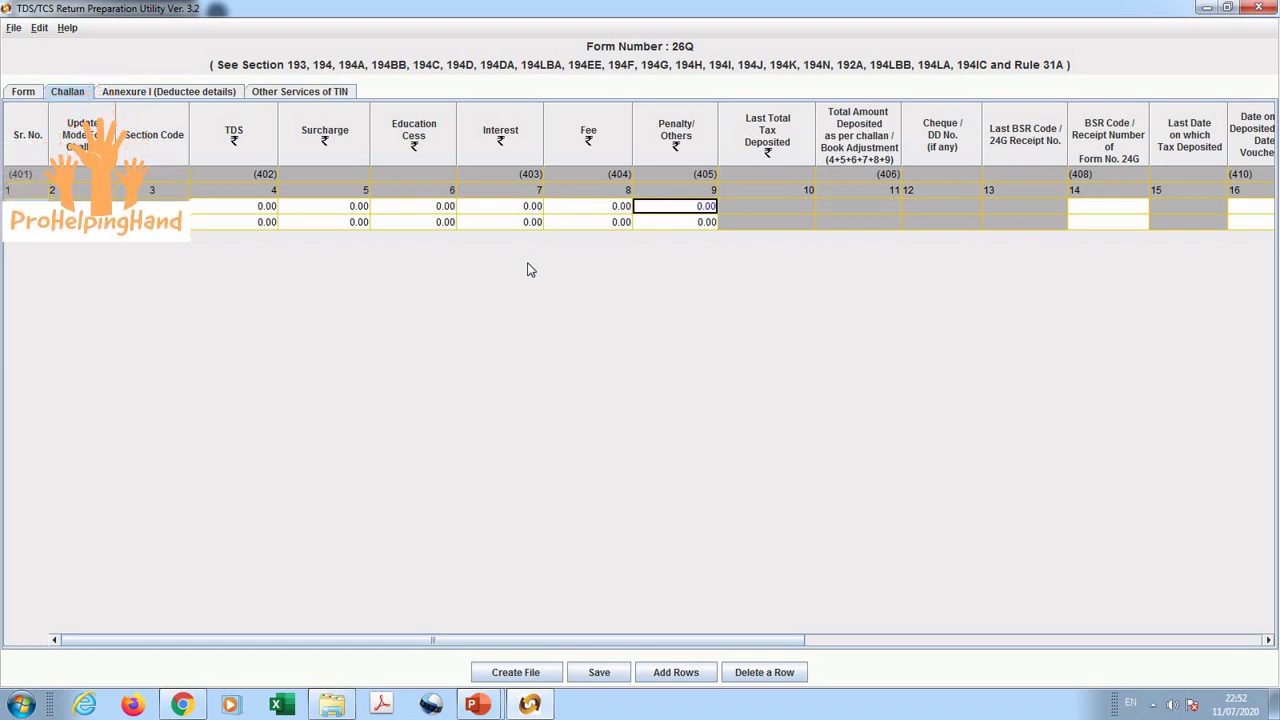
{"action": "key", "text": "Tab"}
{"action": "key", "text": "Tab"}
{"action": "key", "text": "Tab"}
{"action": "key", "text": "Tab"}
{"action": "key", "text": "Tab"}
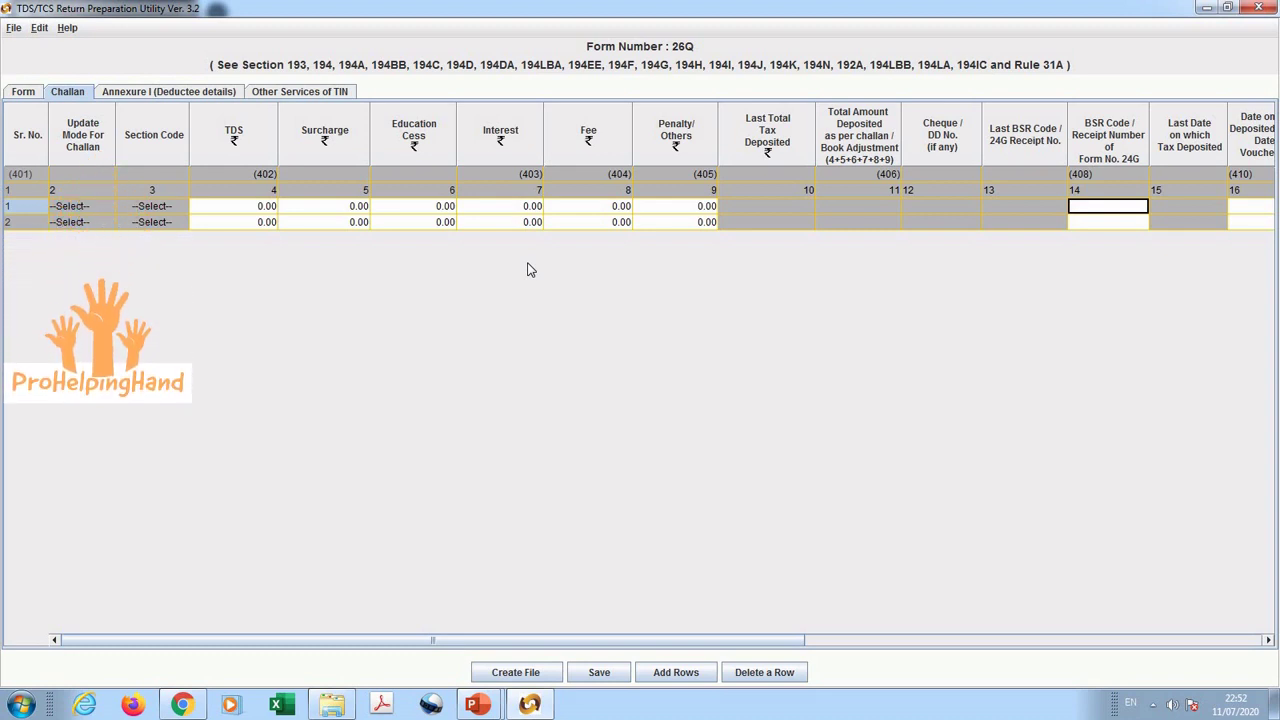
{"action": "key", "text": "Tab"}
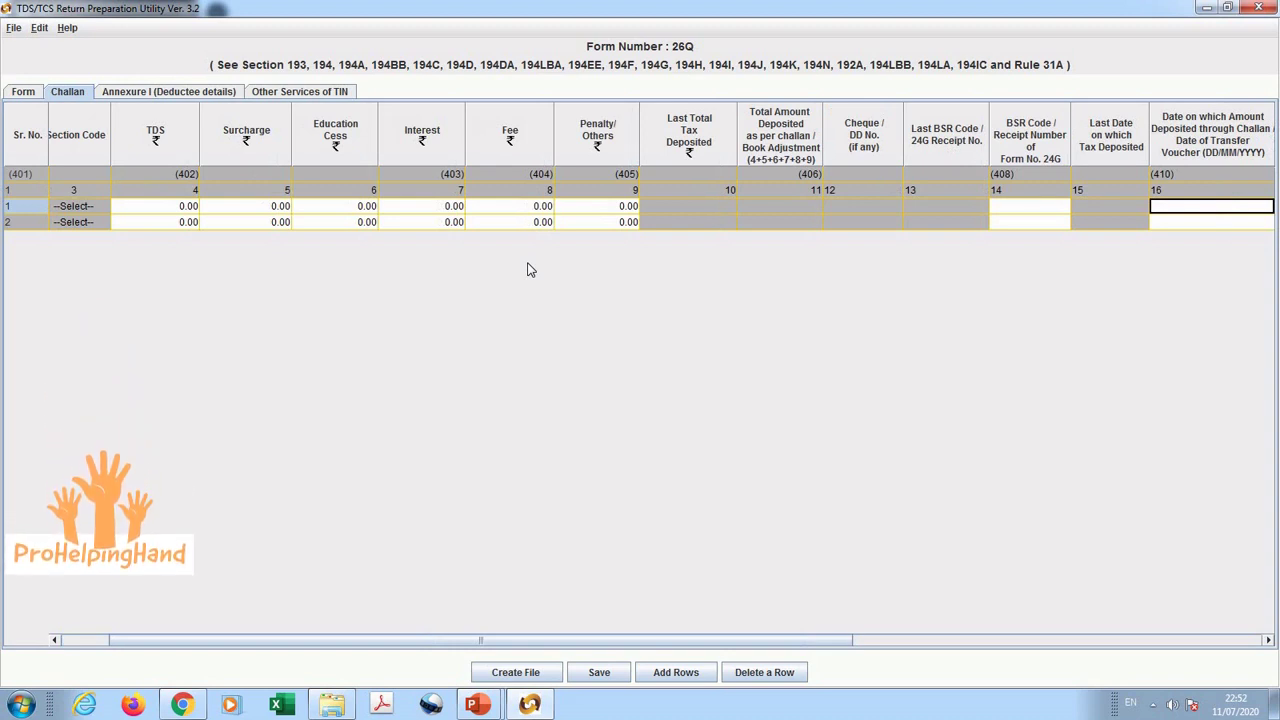
{"action": "key", "text": "Tab"}
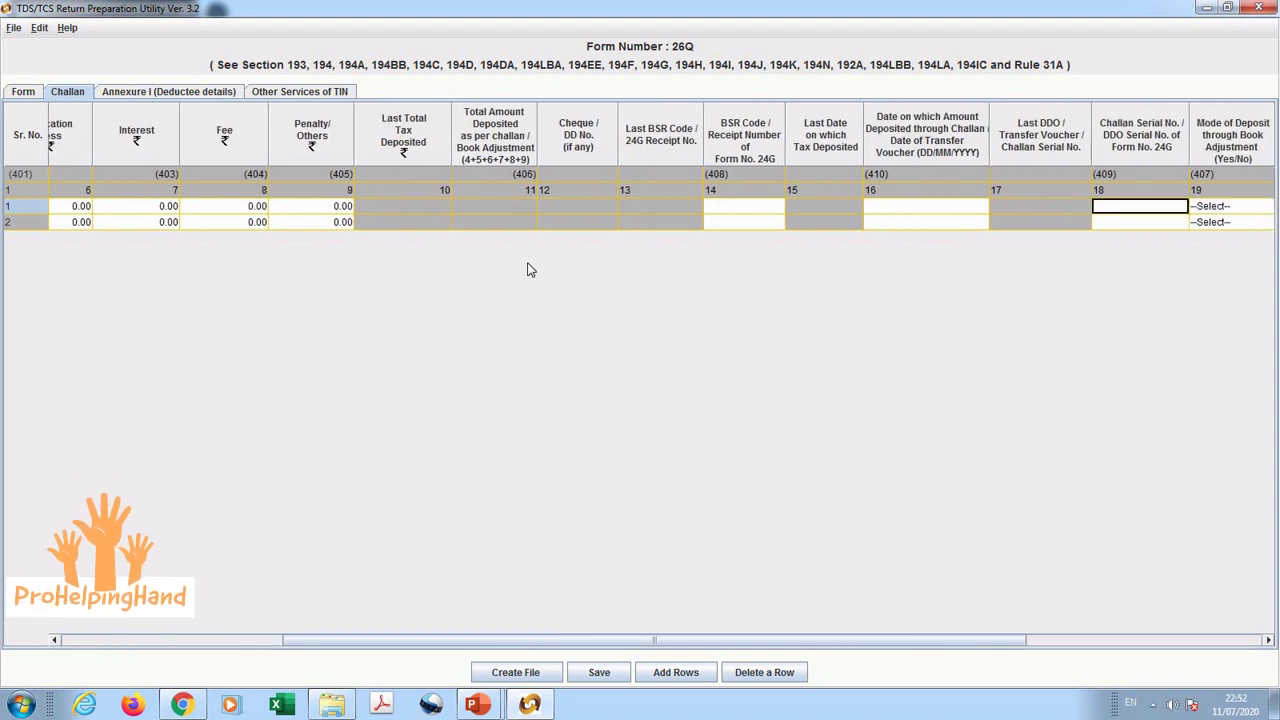
{"action": "key", "text": "Tab"}
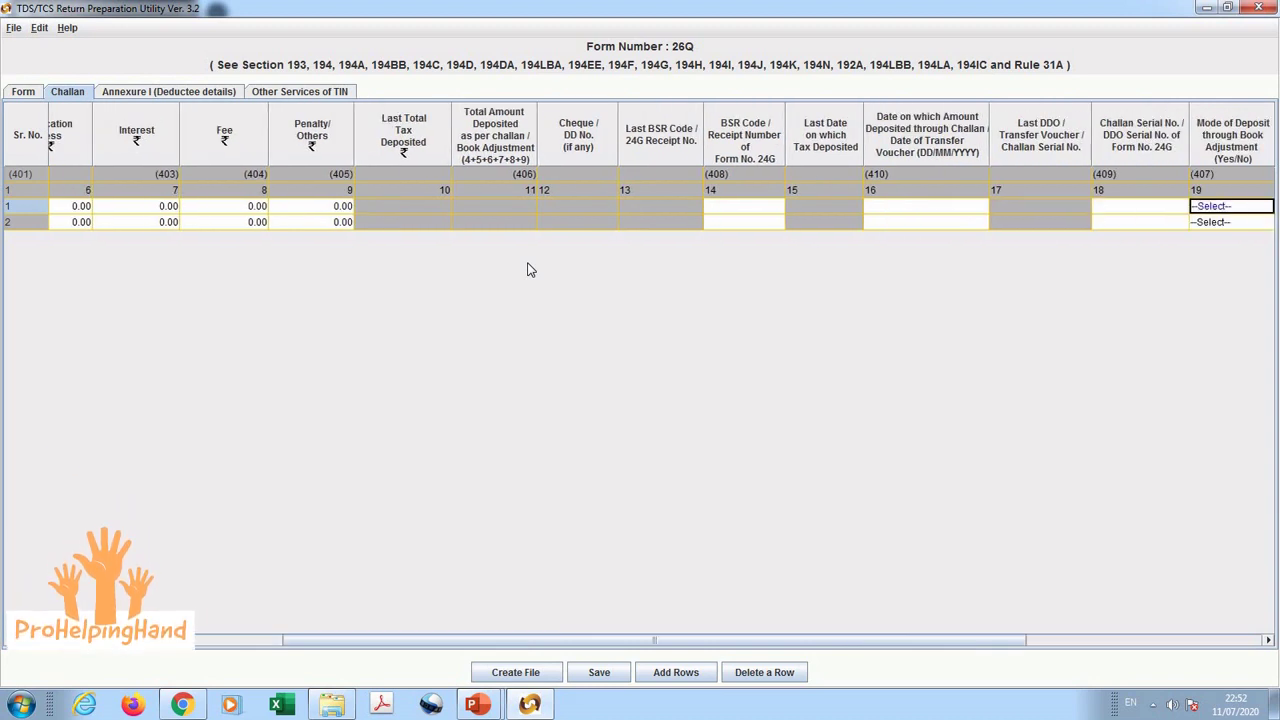
{"action": "key", "text": "Tab"}
{"action": "key", "text": "Tab"}
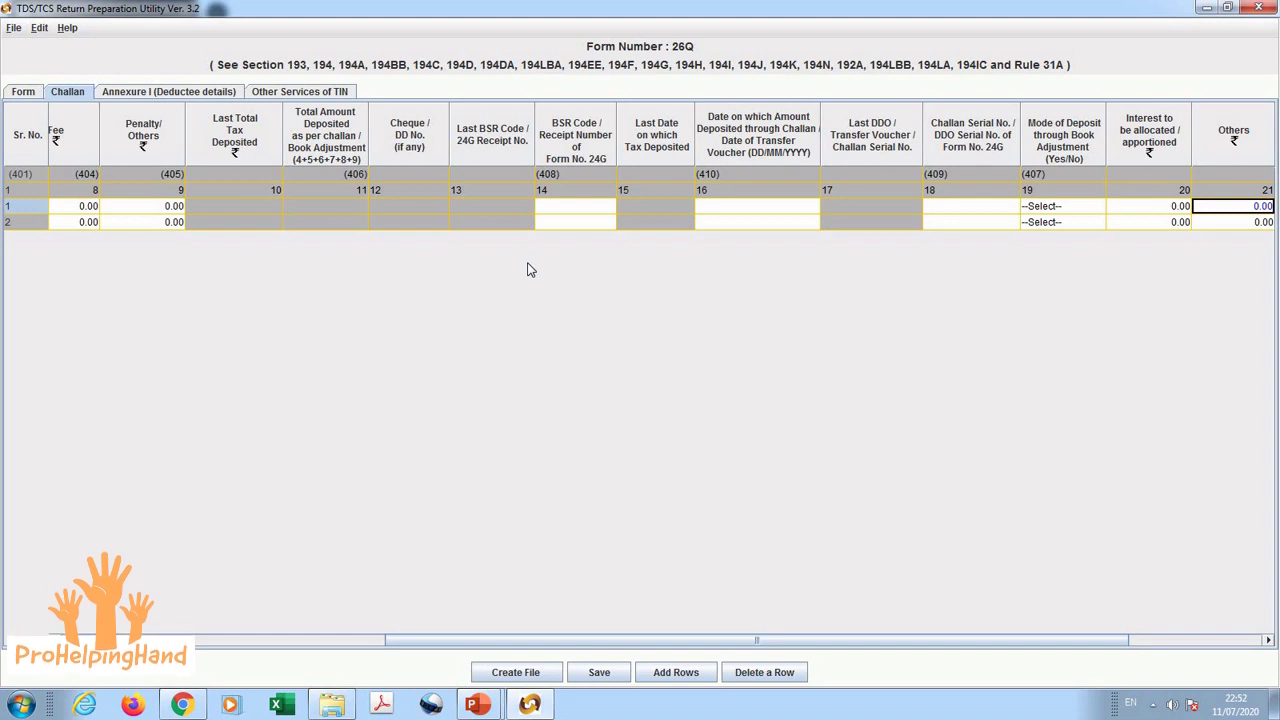
{"action": "key", "text": "shift+Tab"}
{"action": "key", "text": "shift+Tab"}
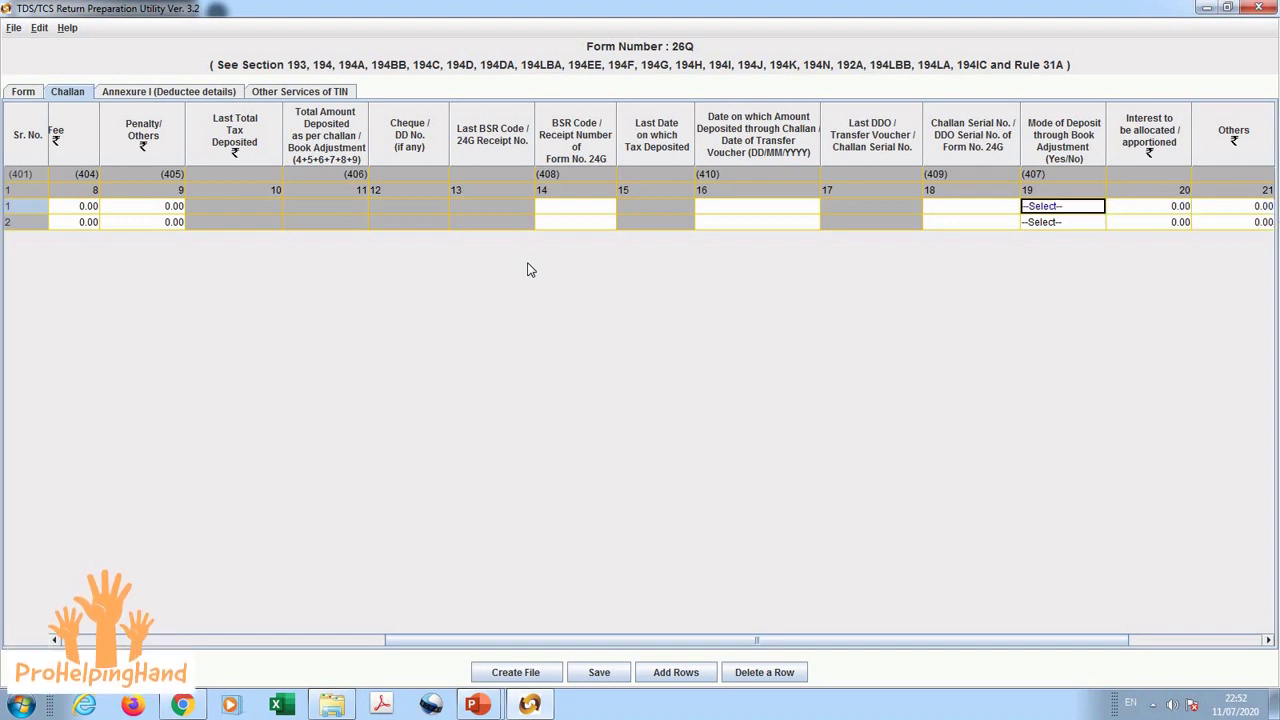
{"action": "key", "text": "Tab"}
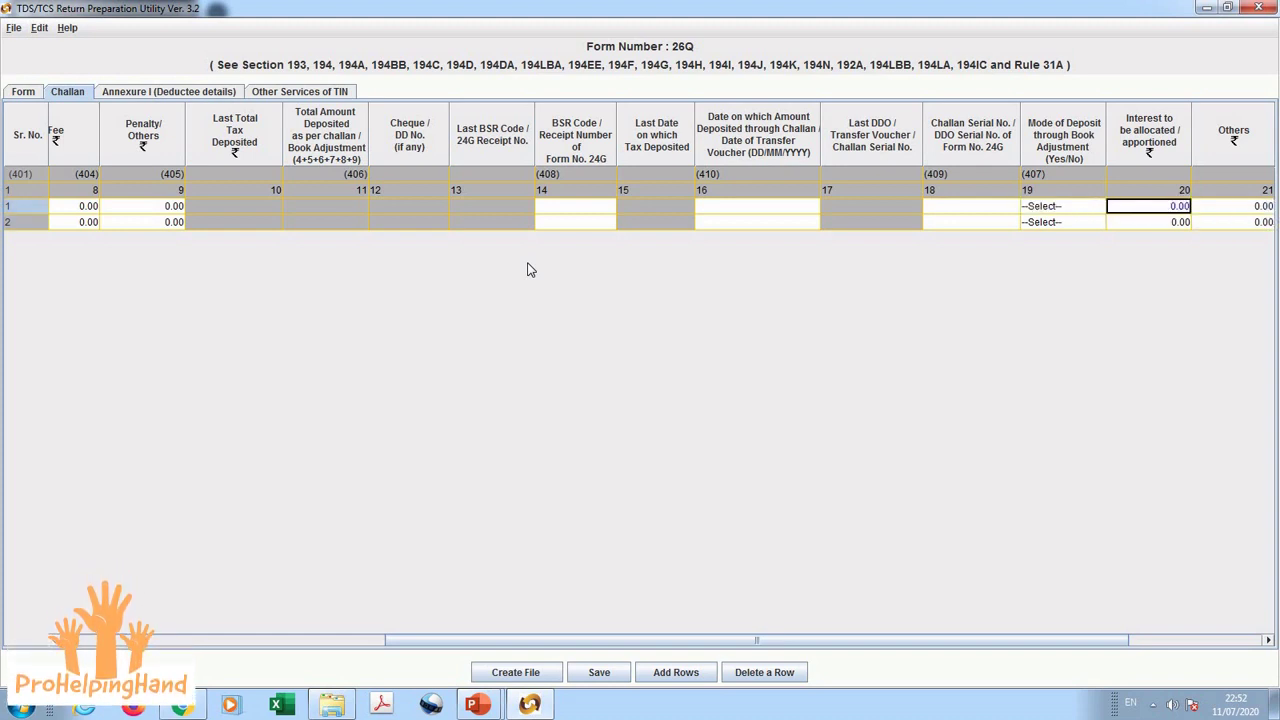
{"action": "key", "text": "Tab"}
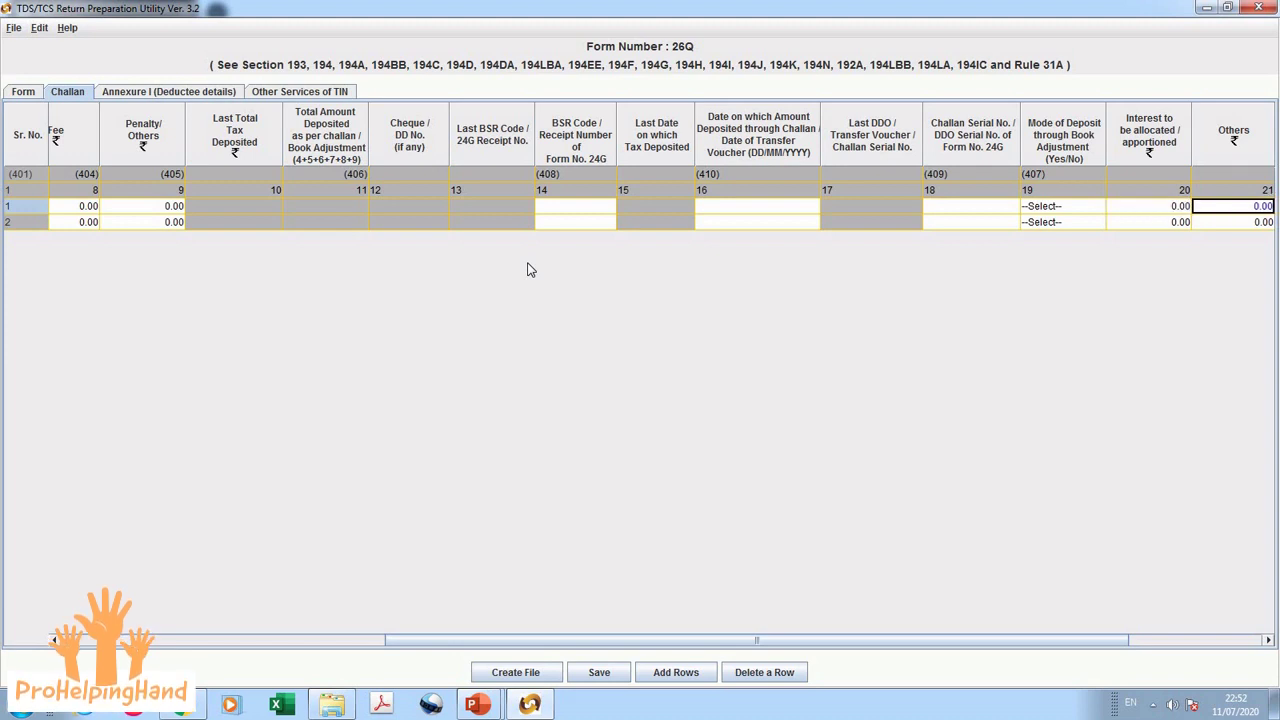
{"action": "key", "text": "Tab"}
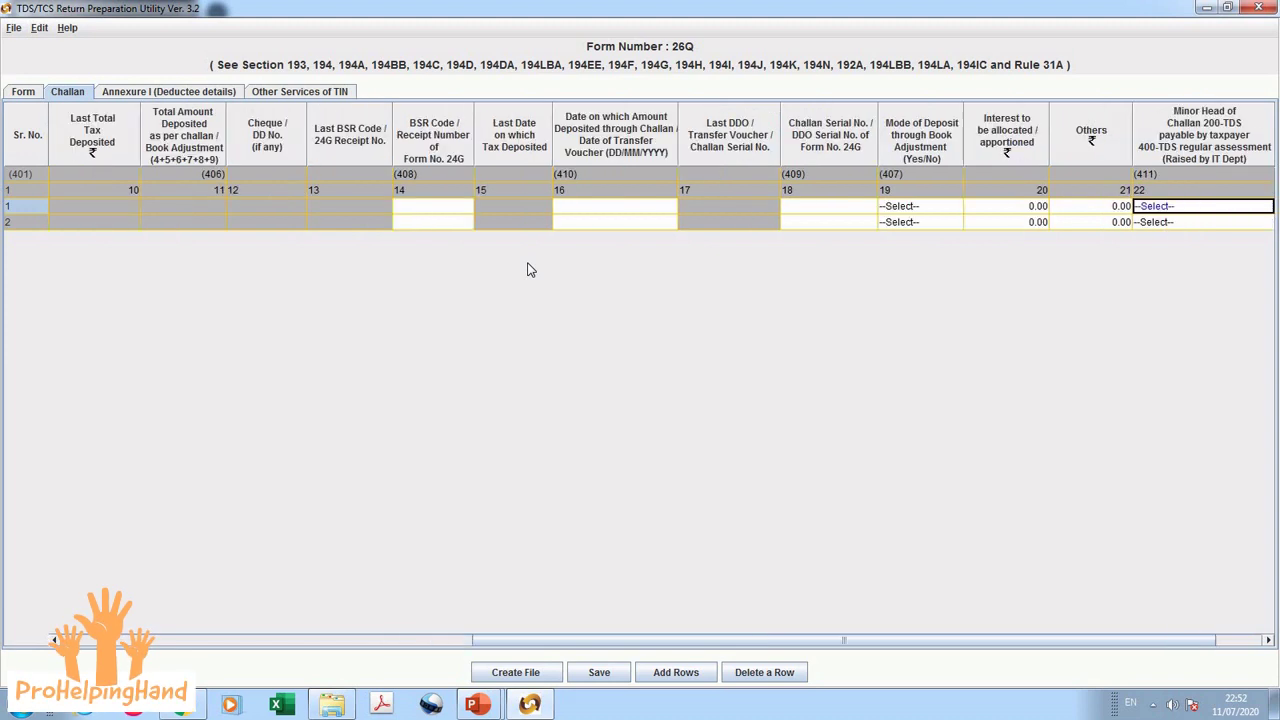
{"action": "key", "text": "Tab"}
{"action": "key", "text": "shift+Tab"}
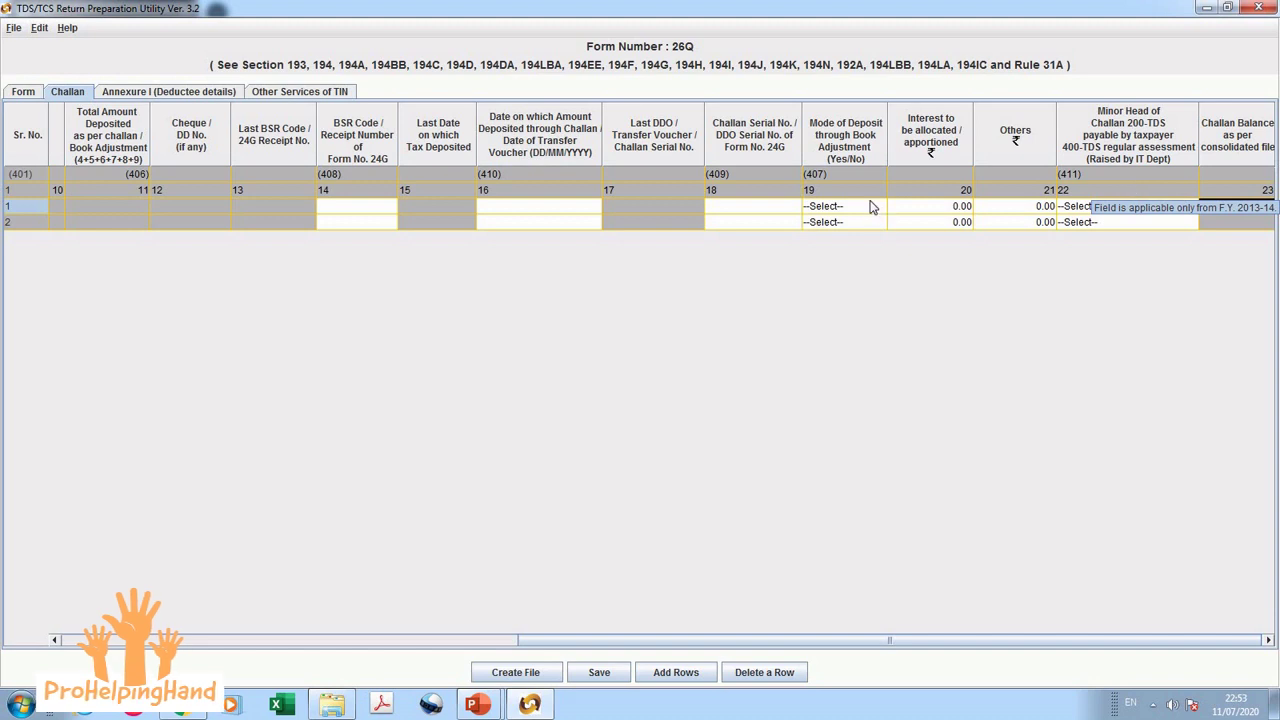
Step: In Annexure I, insert 3 deductee rows for challan 1 and 4 for challan 2
{"action": "left_click", "coordinate": [195, 97]}
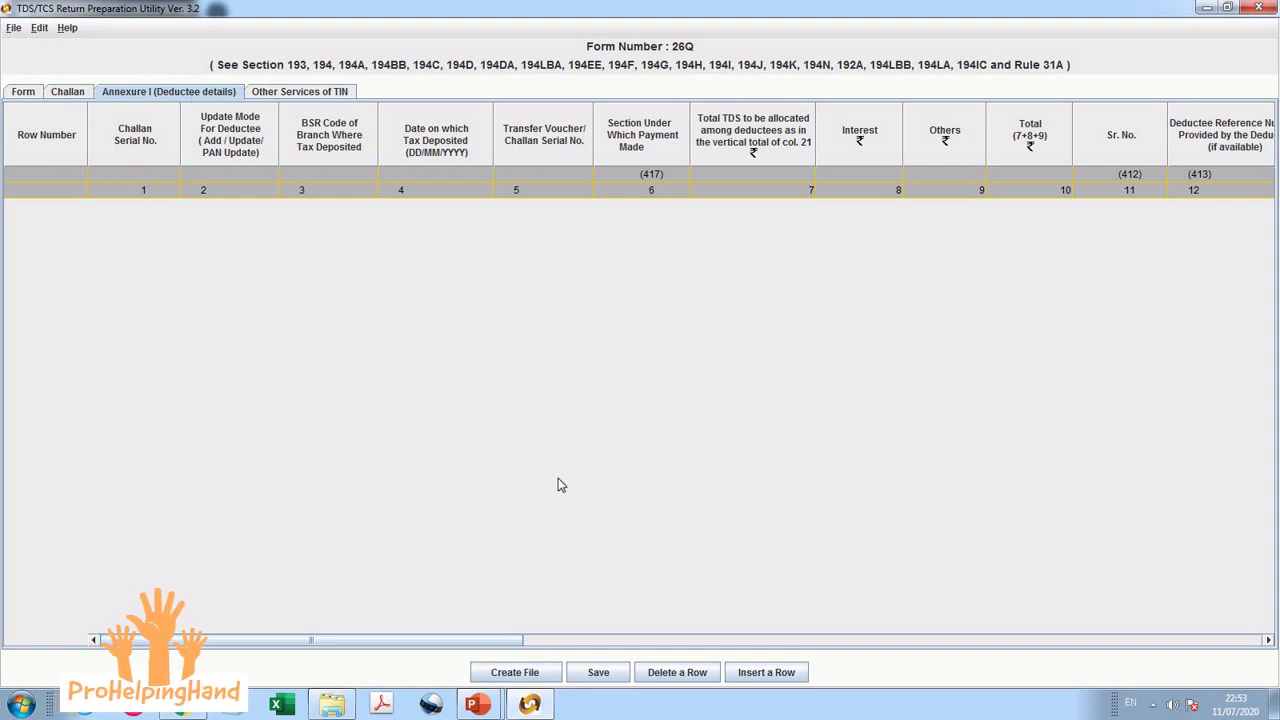
{"action": "left_click", "coordinate": [765, 674]}
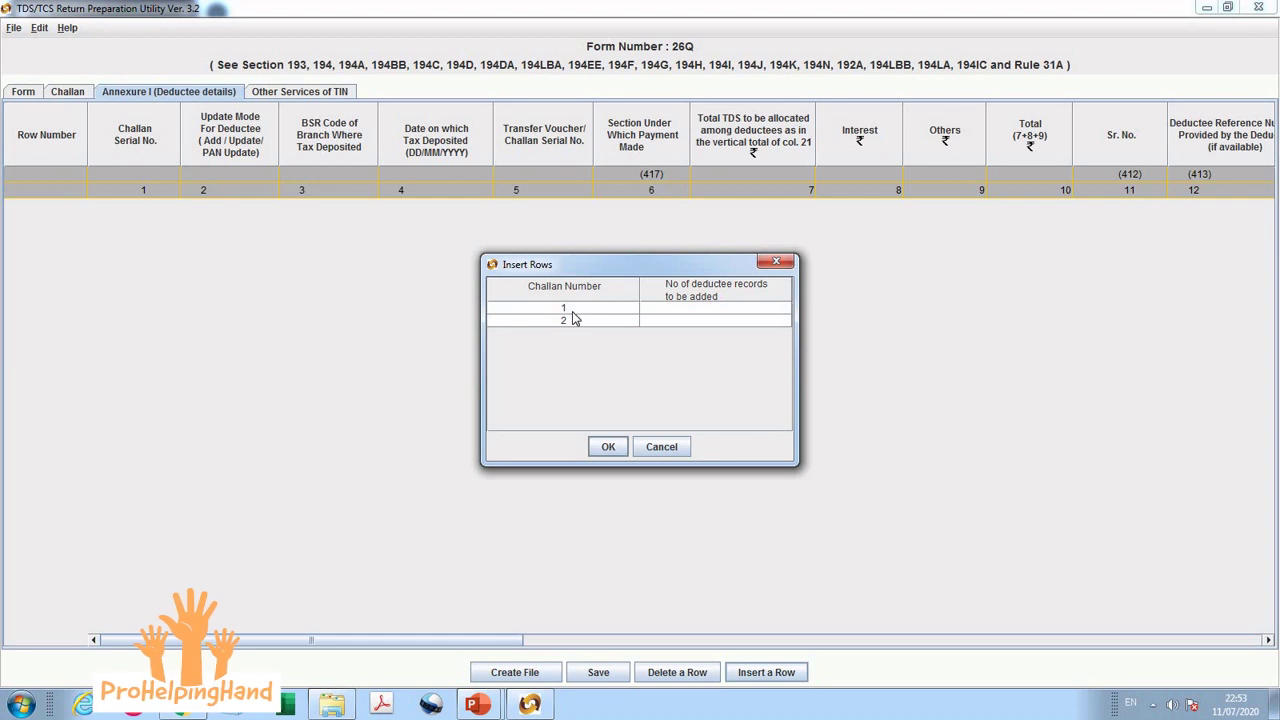
{"action": "left_click", "coordinate": [659, 312]}
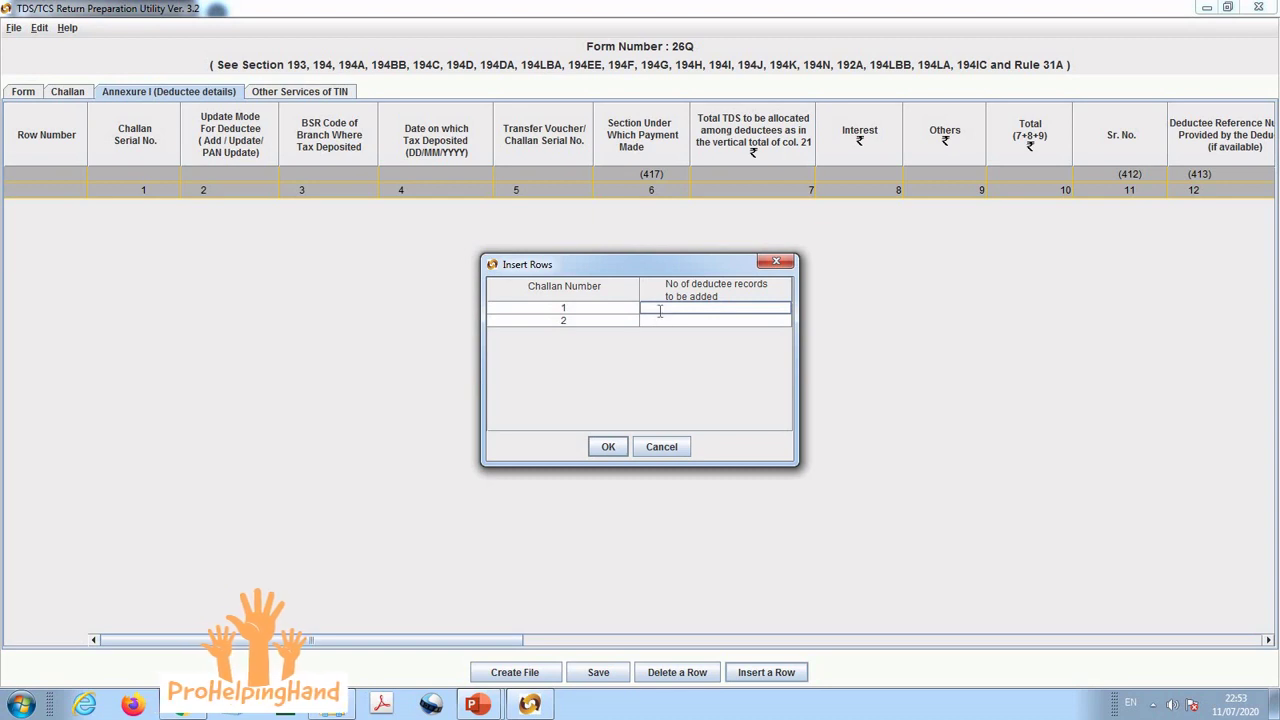
{"action": "type", "text": "3"}
{"action": "left_click", "coordinate": [660, 322]}
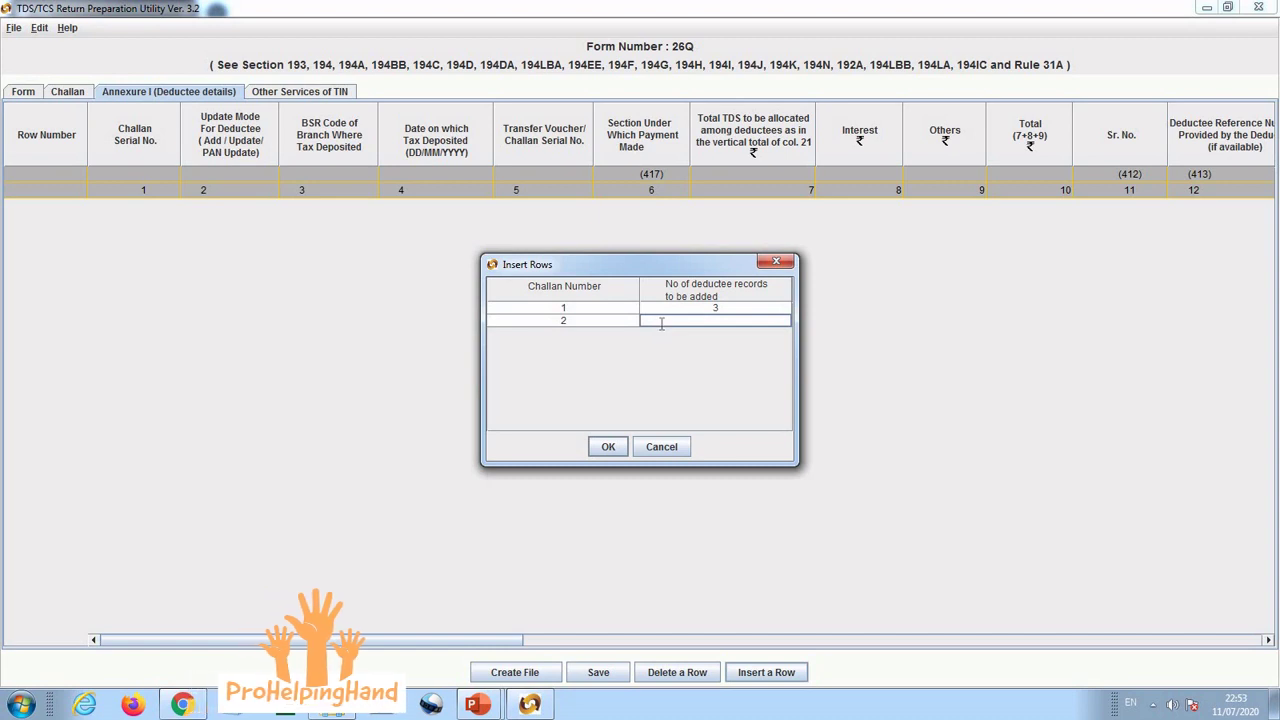
{"action": "type", "text": "4"}
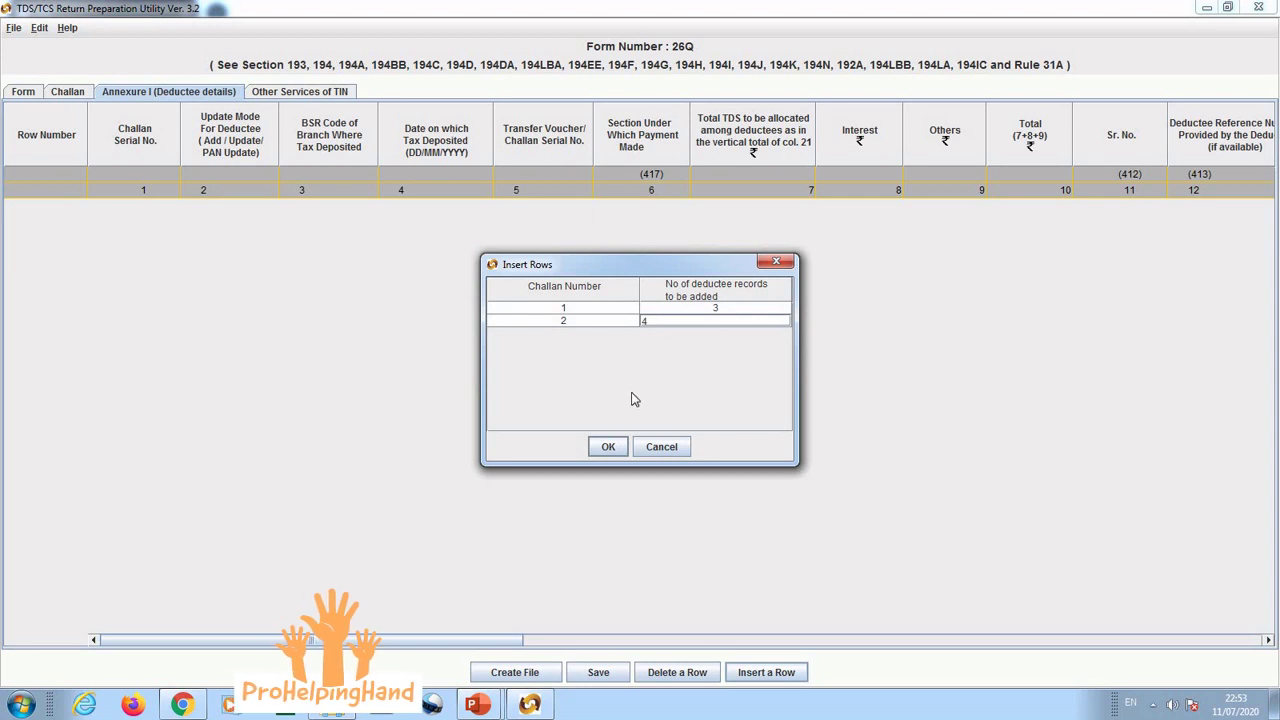
{"action": "left_click", "coordinate": [611, 450]}
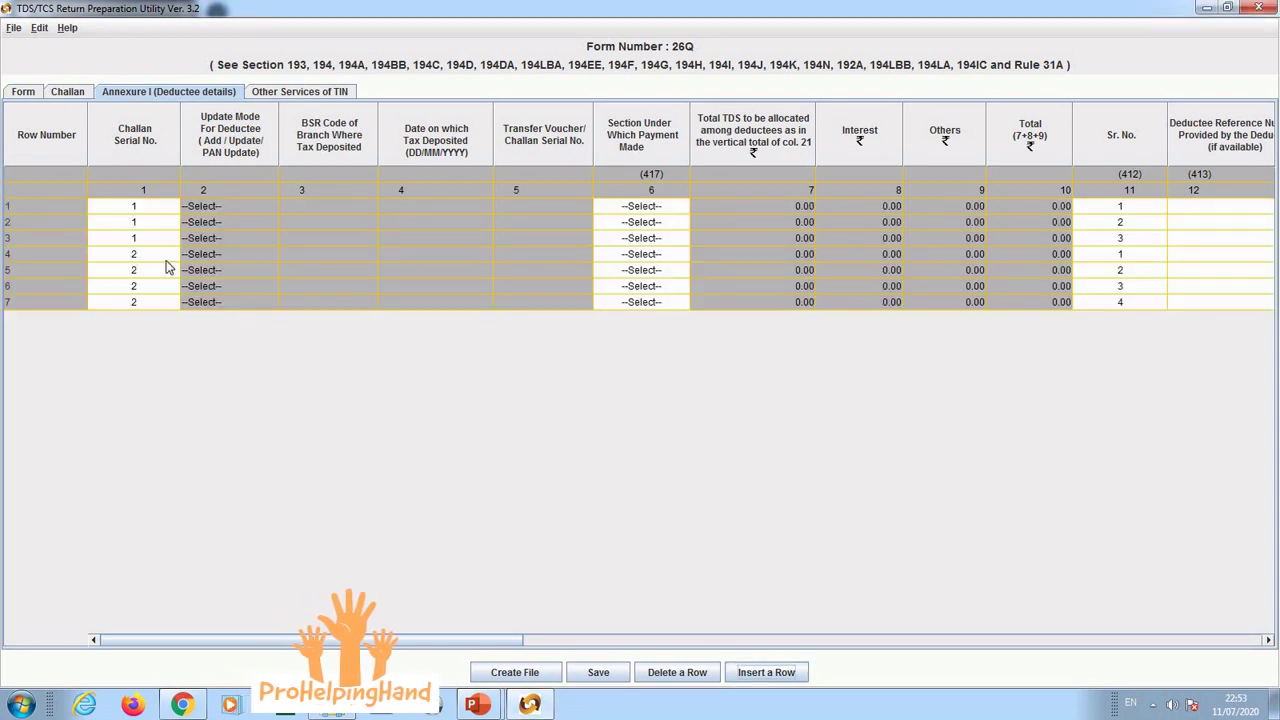
Step: Check the challan serial of each new row, keeping row 1 linked to challan 1
{"action": "left_click", "coordinate": [146, 208]}
{"action": "left_click", "coordinate": [223, 212]}
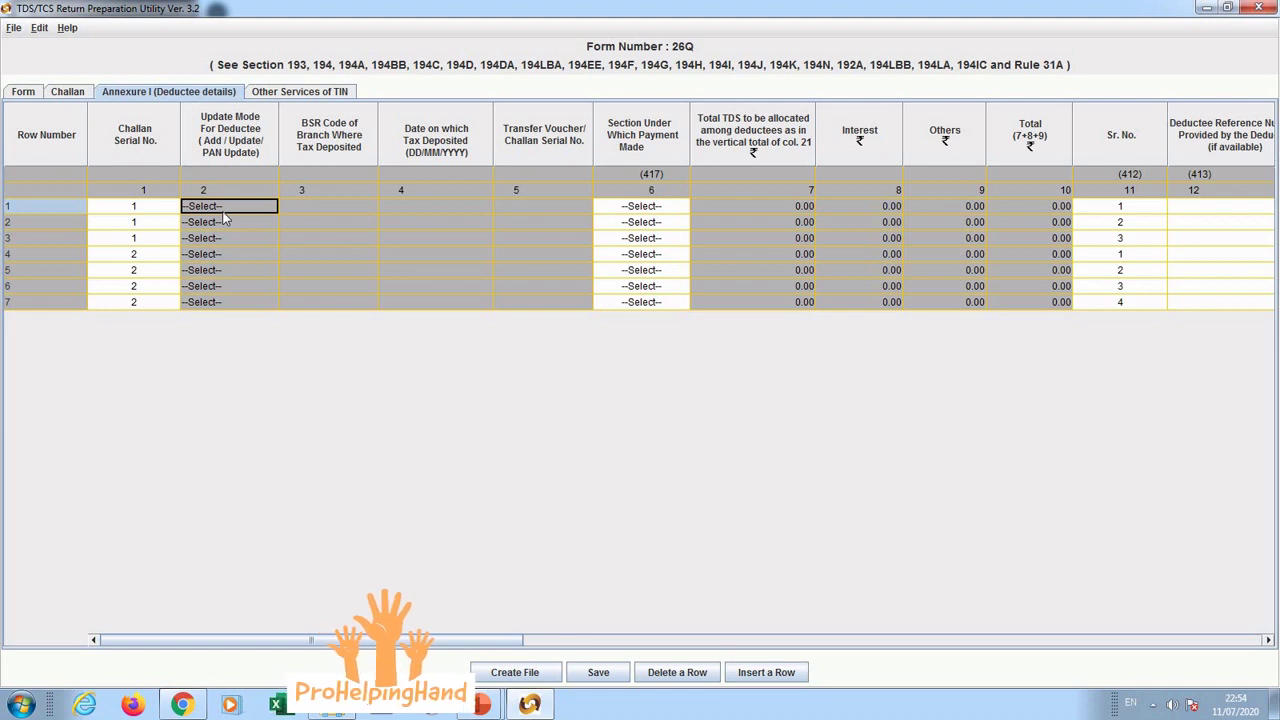
{"action": "key", "text": "Down"}
{"action": "key", "text": "Down"}
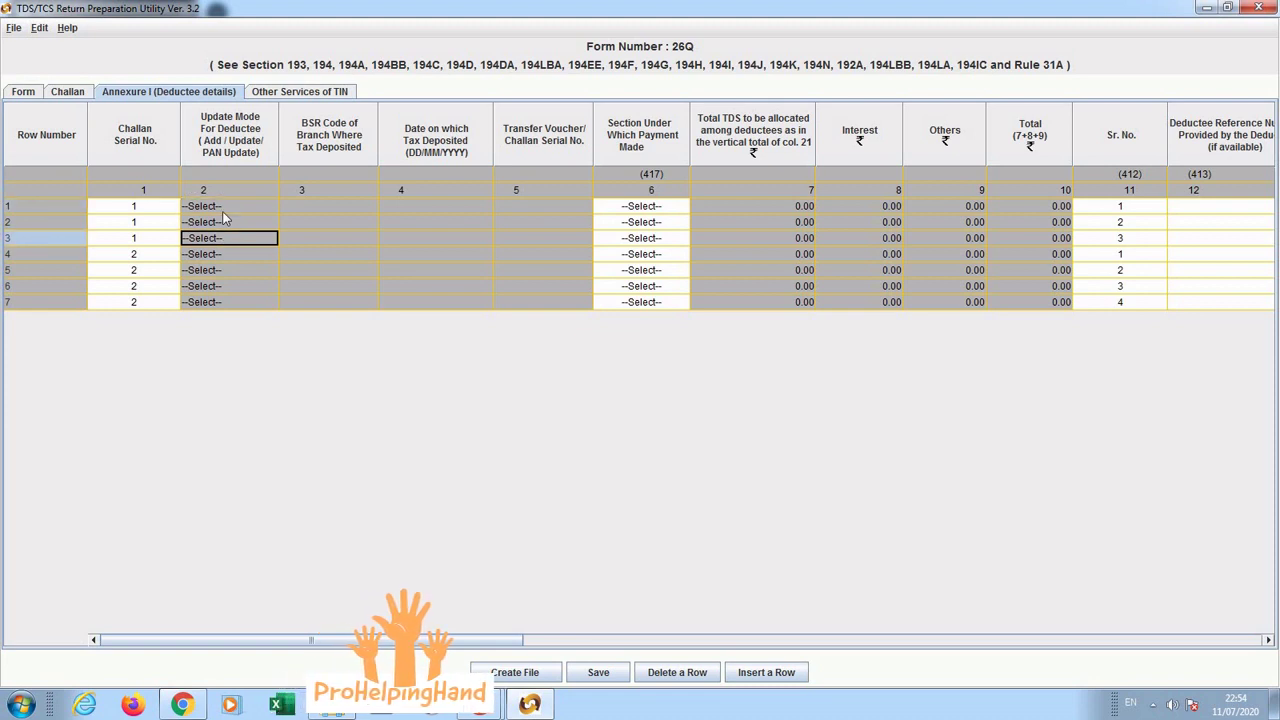
{"action": "key", "text": "Left"}
{"action": "key", "text": "Up"}
{"action": "key", "text": "Up"}
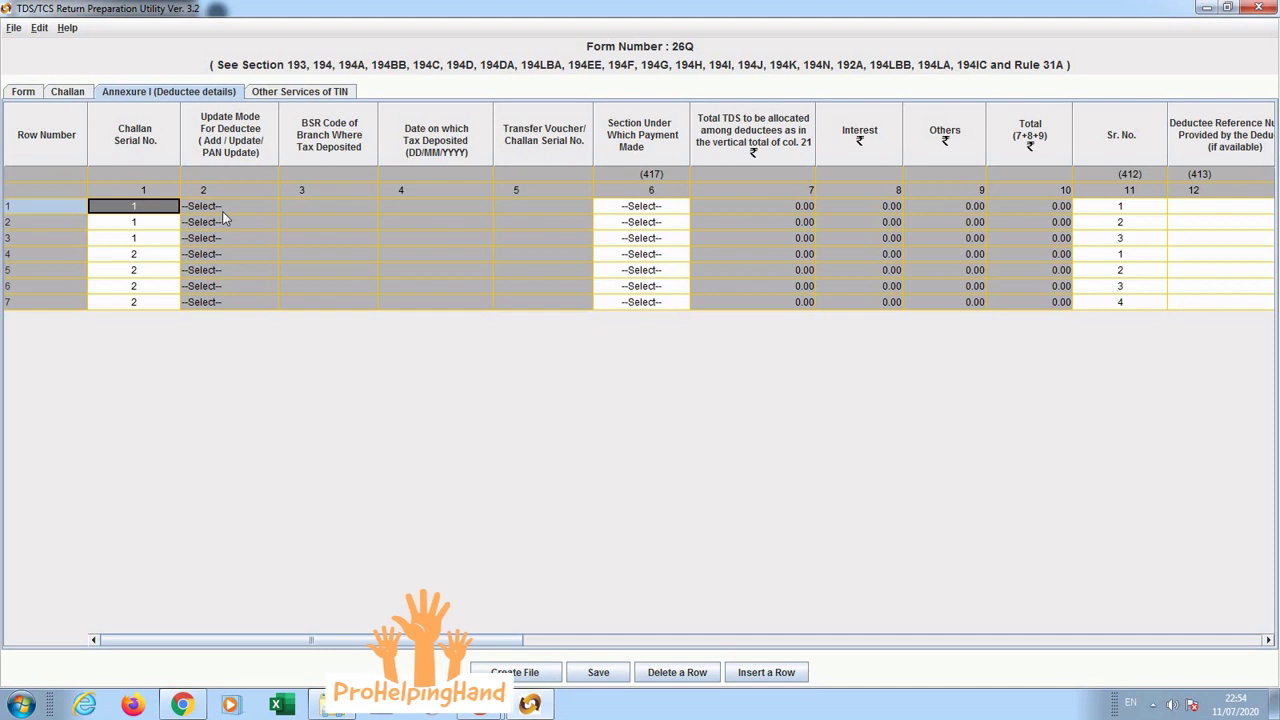
{"action": "key", "text": "Down"}
{"action": "key", "text": "Down"}
{"action": "key", "text": "Down"}
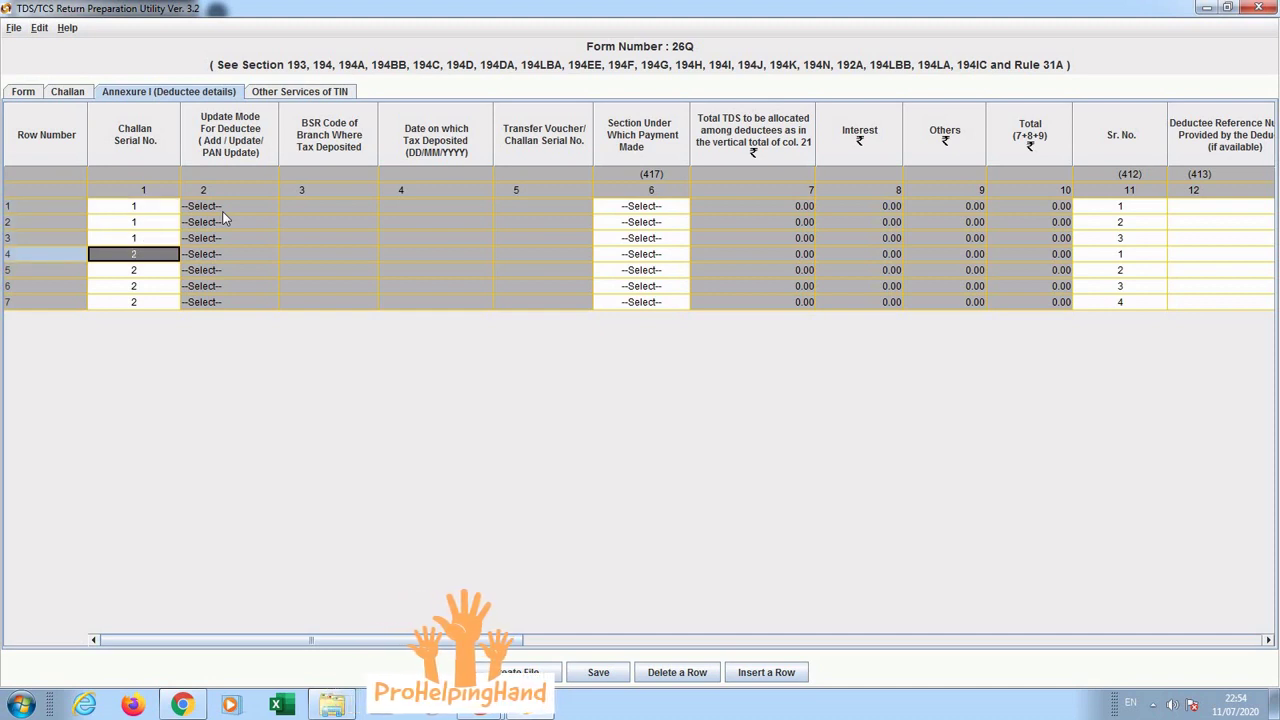
{"action": "key", "text": "Down"}
{"action": "key", "text": "Down"}
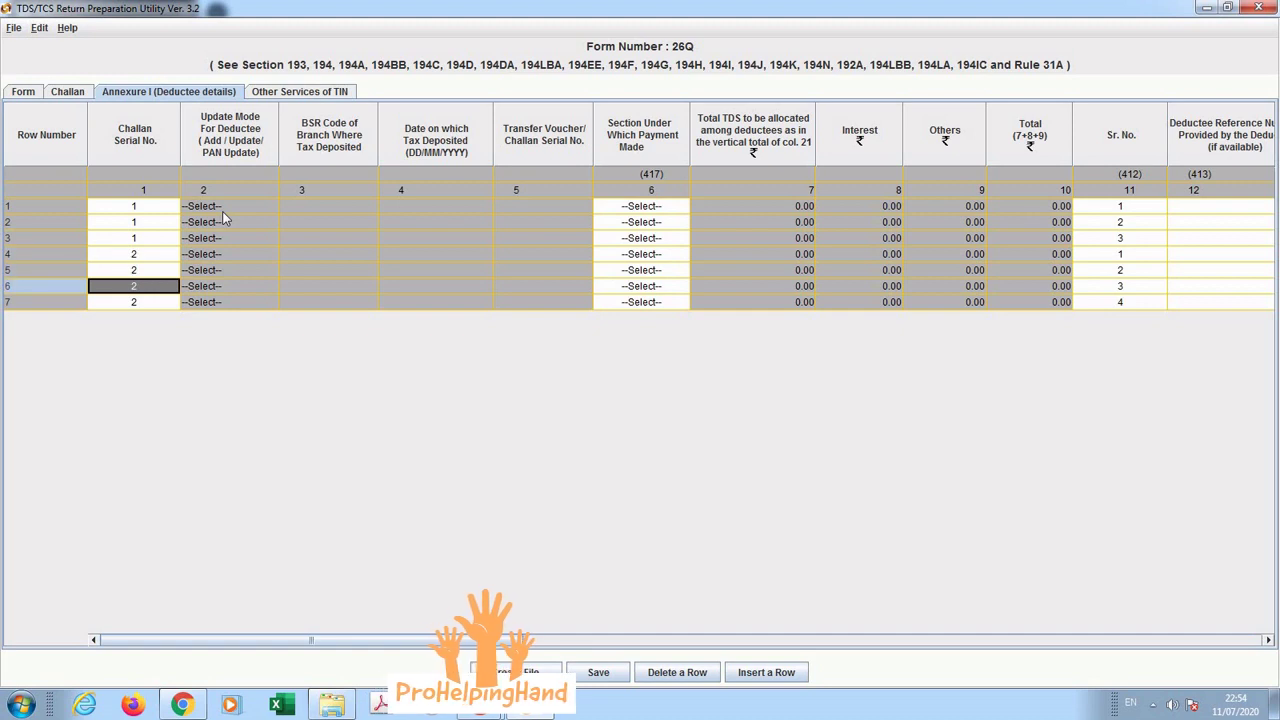
{"action": "key", "text": "Down"}
{"action": "key", "text": "Up"}
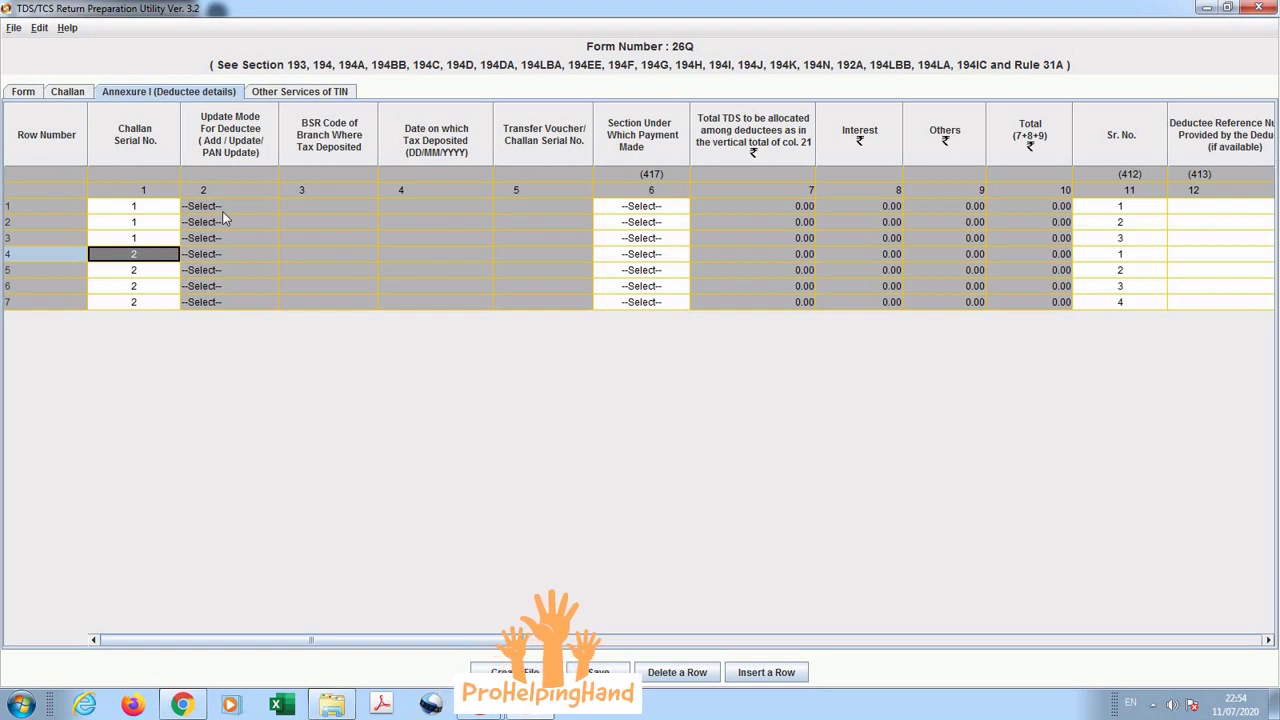
{"action": "key", "text": "Up"}
{"action": "key", "text": "Up"}
{"action": "key", "text": "Up"}
{"action": "key", "text": "Right"}
{"action": "key", "text": "Right"}
{"action": "key", "text": "Right"}
{"action": "key", "text": "Right"}
{"action": "key", "text": "Right"}
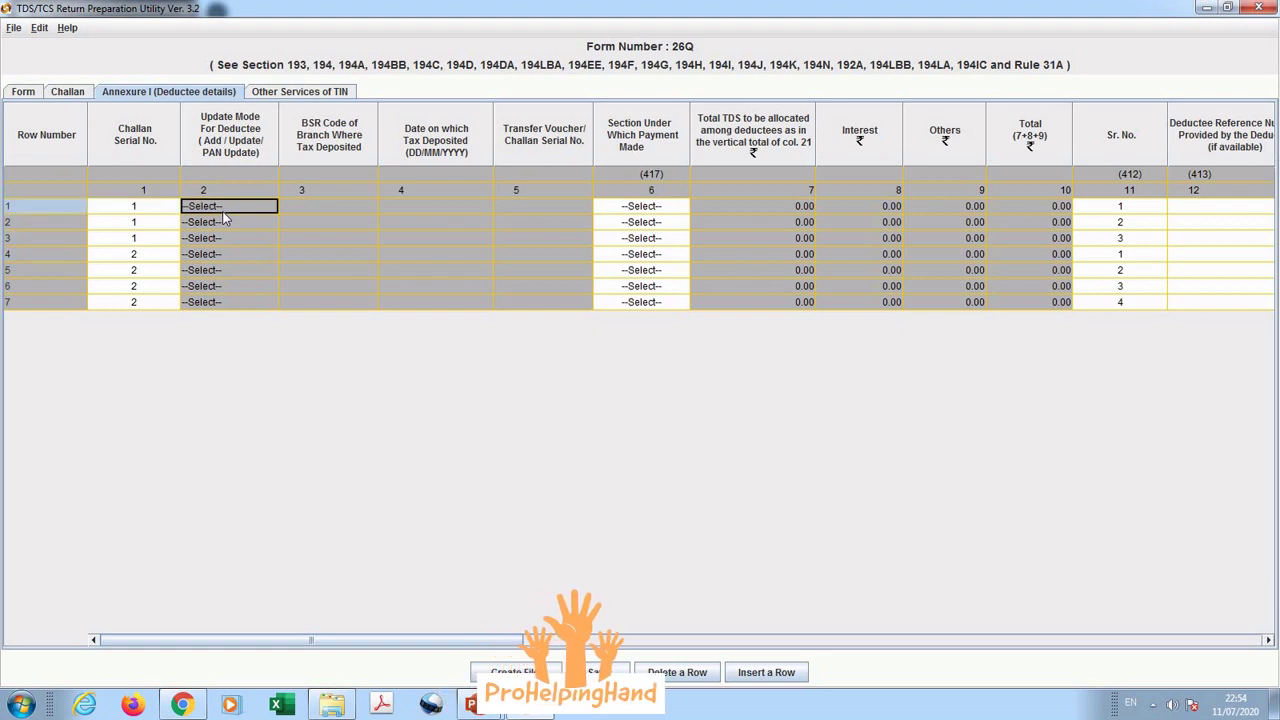
{"action": "key", "text": "Left"}
{"action": "key", "text": "Left"}
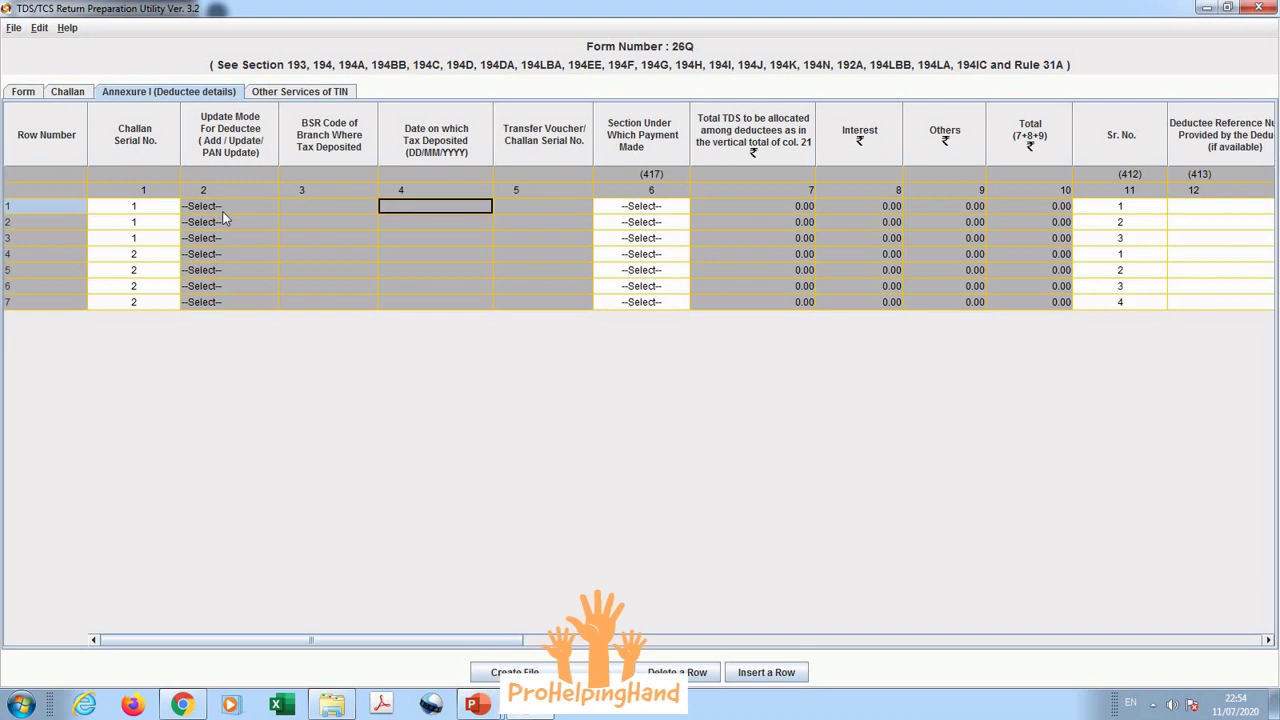
{"action": "key", "text": "Right"}
{"action": "key", "text": "Right"}
{"action": "key", "text": "Right"}
{"action": "key", "text": "Right"}
{"action": "key", "text": "Right"}
{"action": "key", "text": "Right"}
{"action": "key", "text": "Right"}
{"action": "key", "text": "Right"}
{"action": "key", "text": "Right"}
{"action": "key", "text": "Right"}
{"action": "key", "text": "Right"}
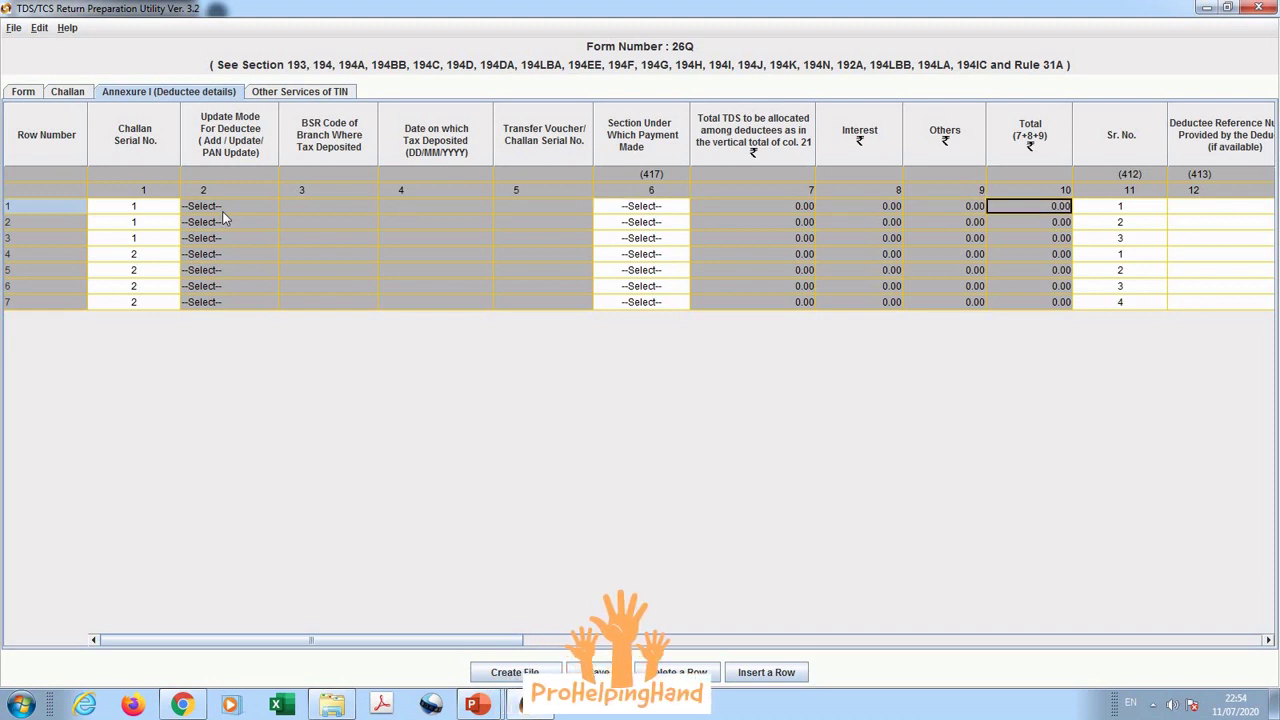
{"action": "key", "text": "Down"}
{"action": "key", "text": "Down"}
{"action": "key", "text": "Down"}
{"action": "key", "text": "Down"}
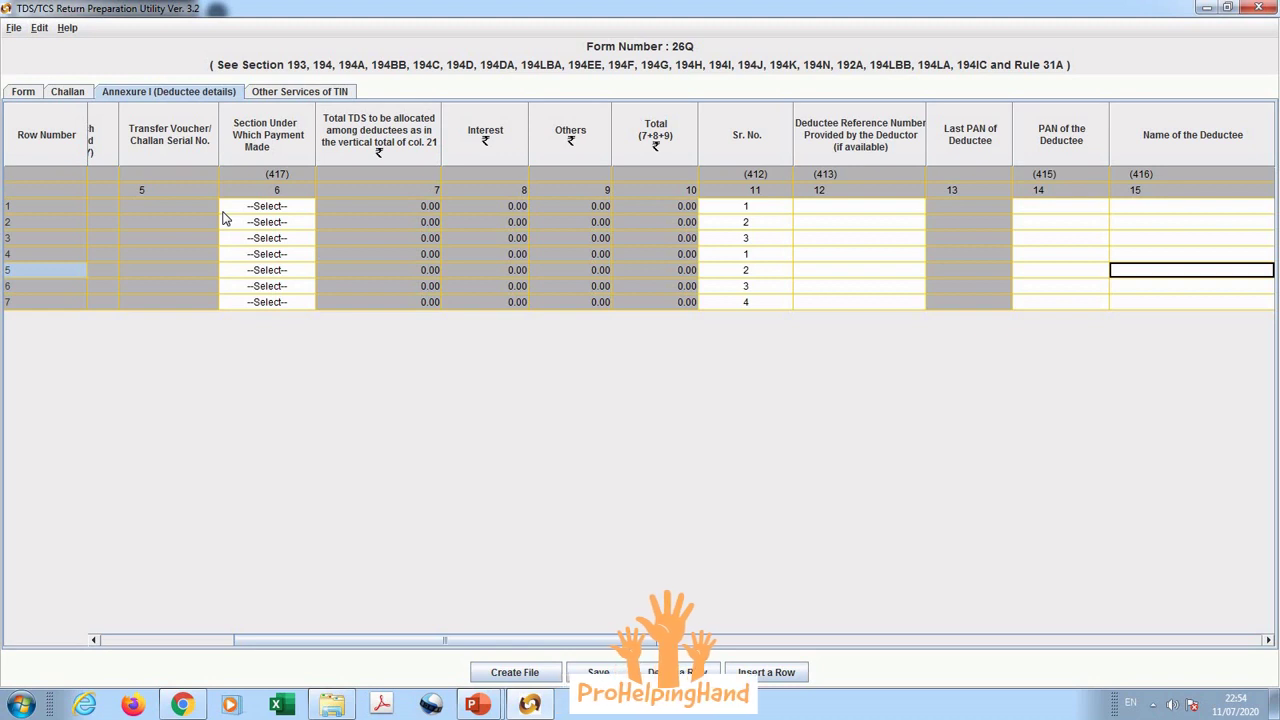
{"action": "key", "text": "Left"}
{"action": "key", "text": "Left"}
{"action": "key", "text": "Left"}
{"action": "key", "text": "Left"}
{"action": "key", "text": "Left"}
{"action": "key", "text": "Left"}
{"action": "key", "text": "Left"}
{"action": "key", "text": "Left"}
{"action": "key", "text": "Left"}
{"action": "key", "text": "Up"}
{"action": "key", "text": "Up"}
{"action": "key", "text": "Up"}
{"action": "key", "text": "Up"}
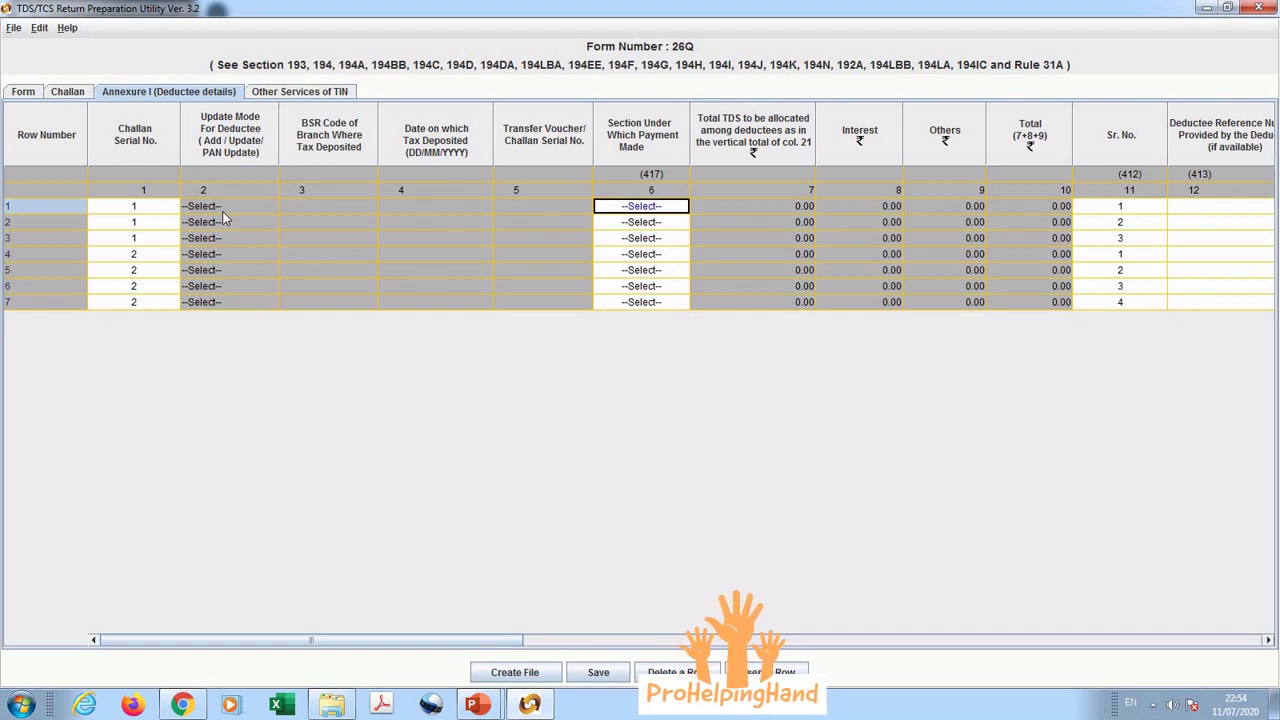
{"action": "left_click", "coordinate": [406, 255]}
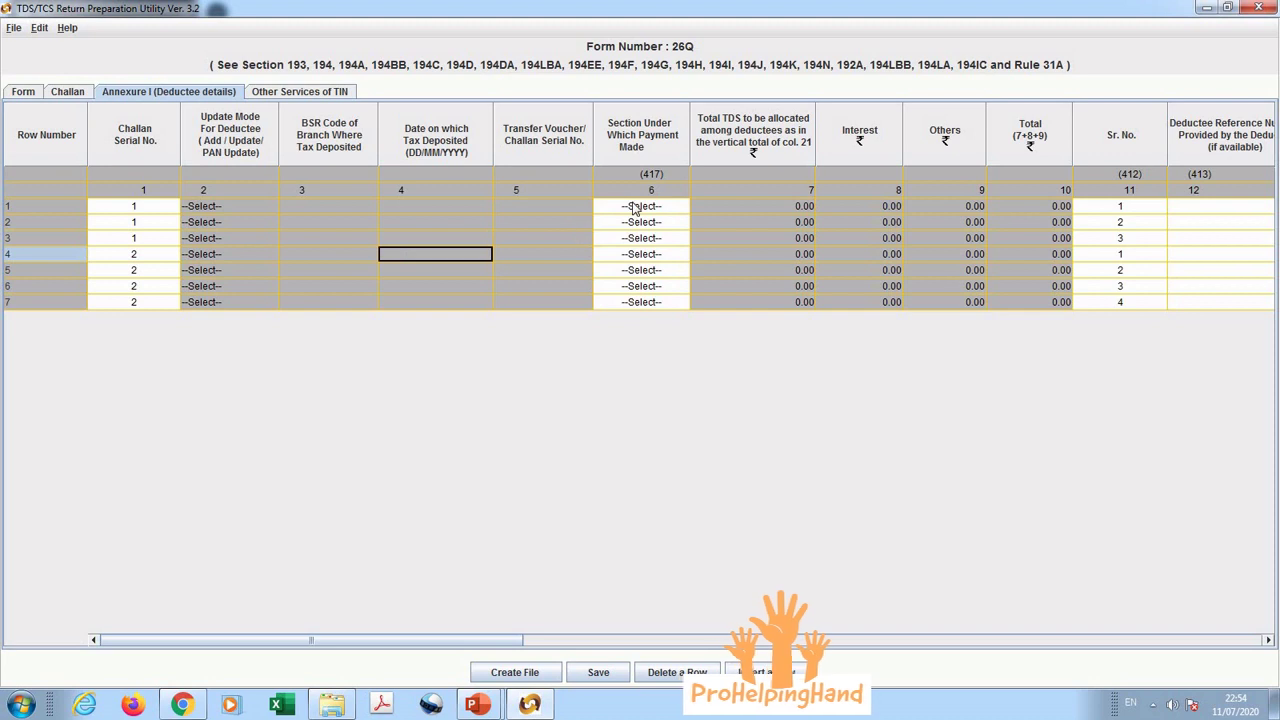
{"action": "left_click", "coordinate": [670, 206]}
{"action": "left_click", "coordinate": [737, 203]}
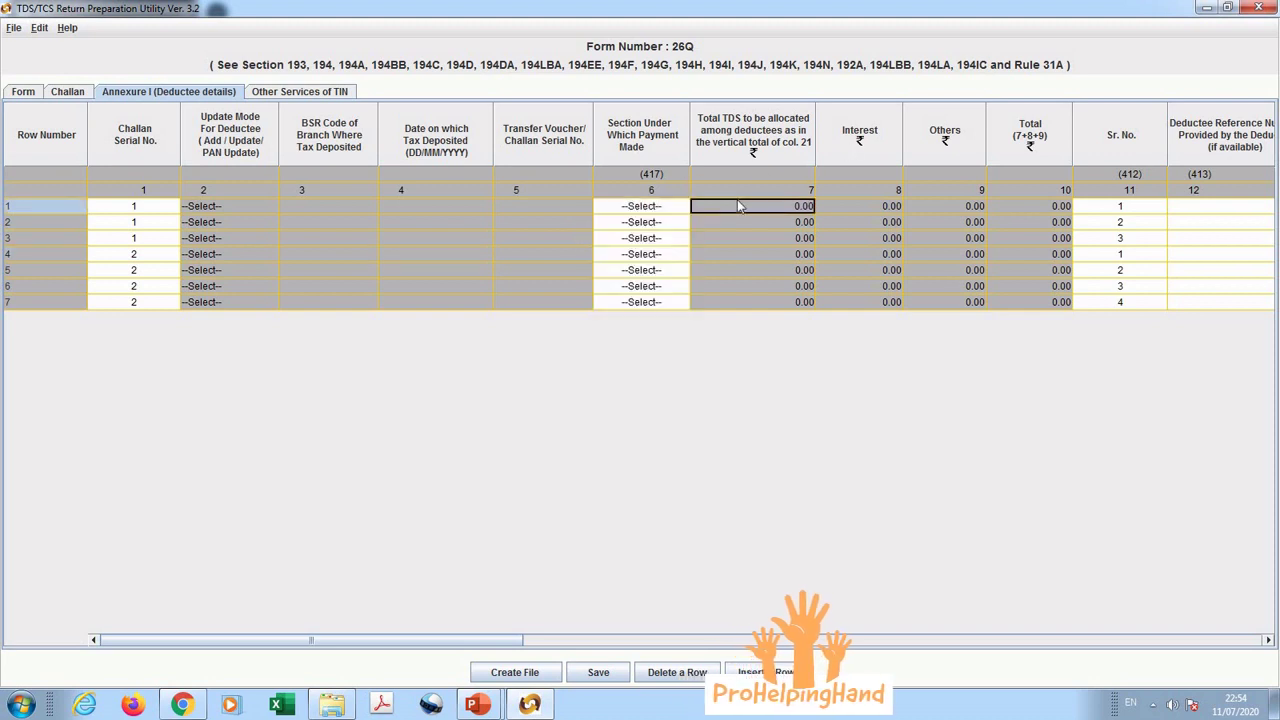
{"action": "left_click", "coordinate": [668, 193]}
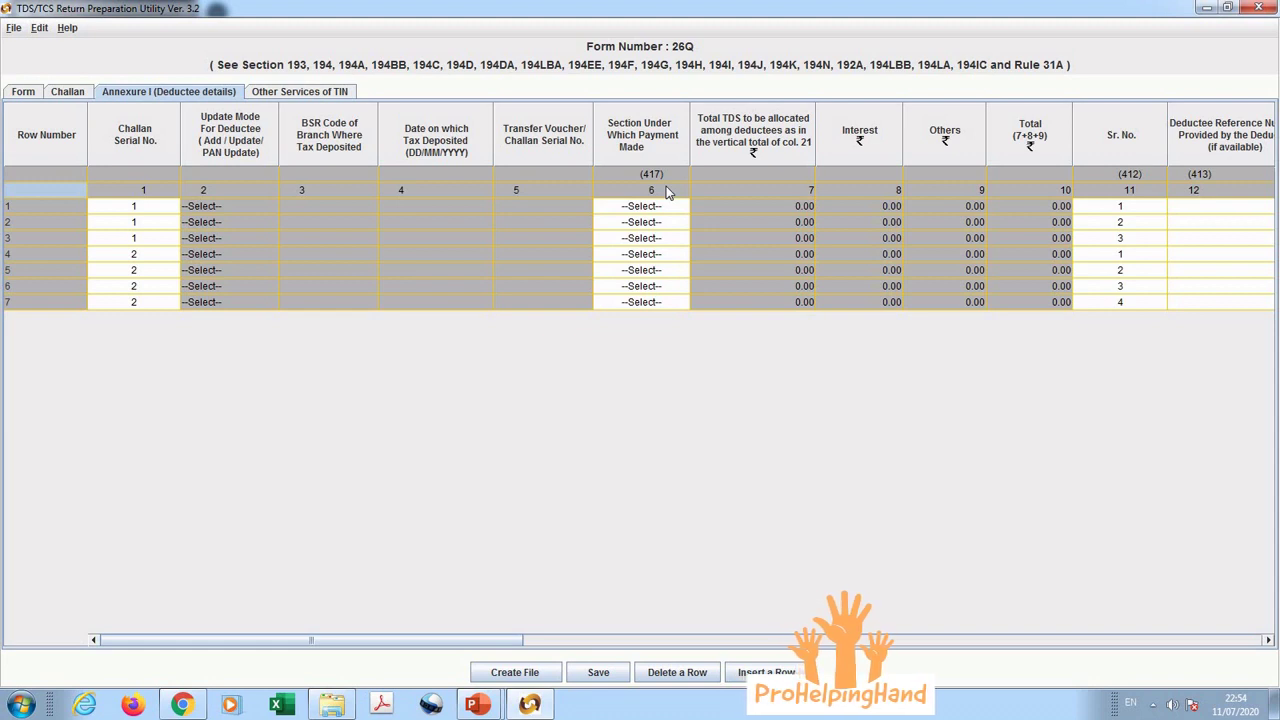
{"action": "key", "text": "Down"}
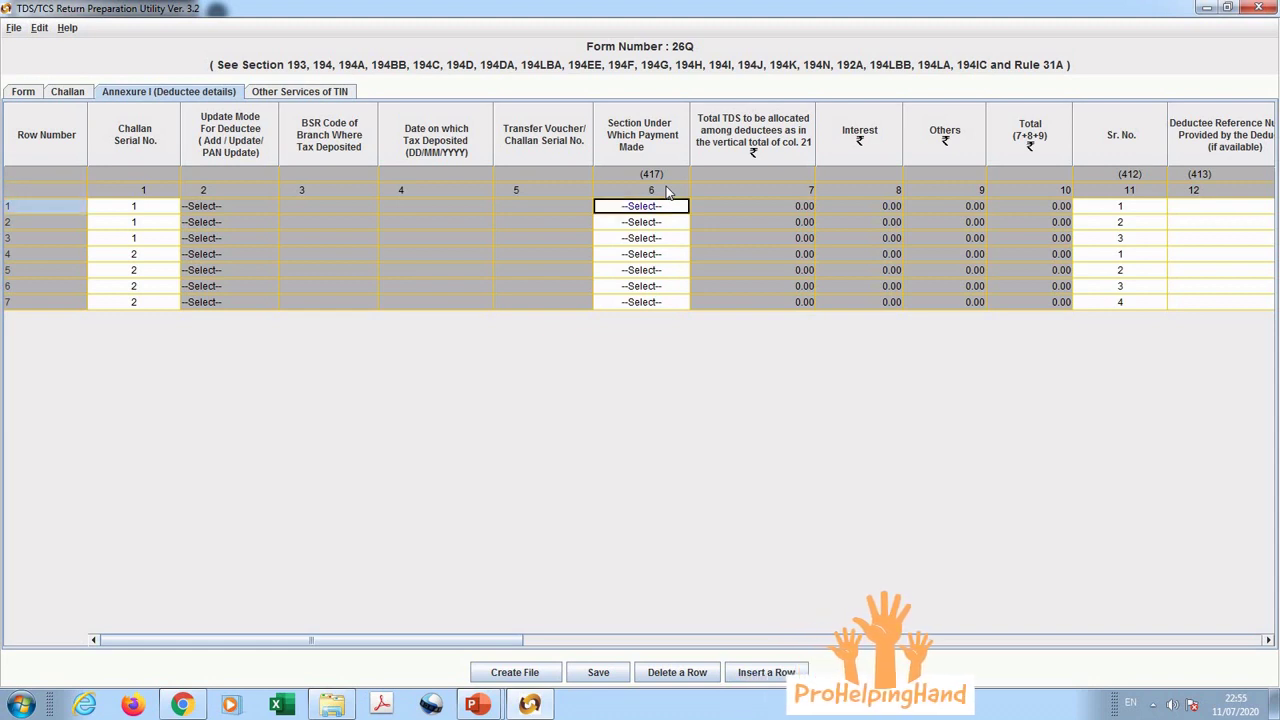
{"action": "key", "text": "Right"}
{"action": "key", "text": "Right"}
{"action": "key", "text": "Right"}
{"action": "key", "text": "Right"}
{"action": "key", "text": "Right"}
{"action": "key", "text": "Right"}
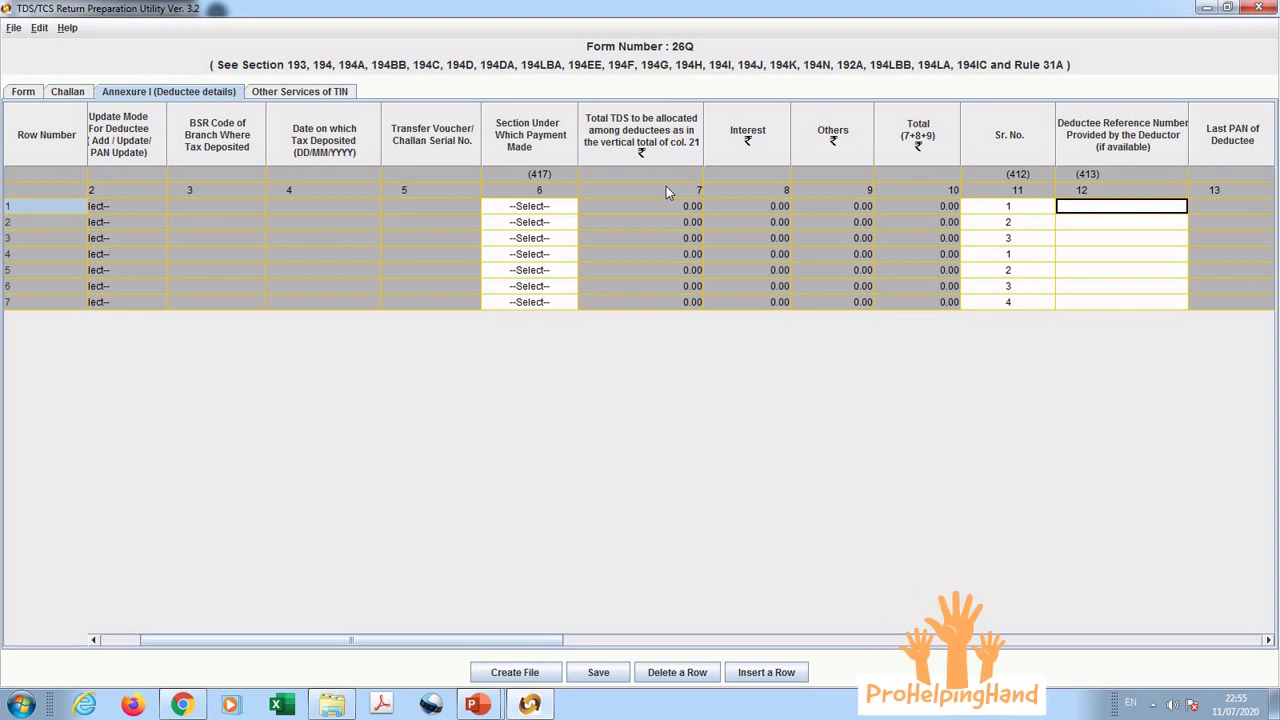
Step: Review row 1's deductee columns, from PAN through amounts and dates to certificate number
{"action": "key", "text": "Right"}
{"action": "key", "text": "Right"}
{"action": "left_click", "coordinate": [1066, 208]}
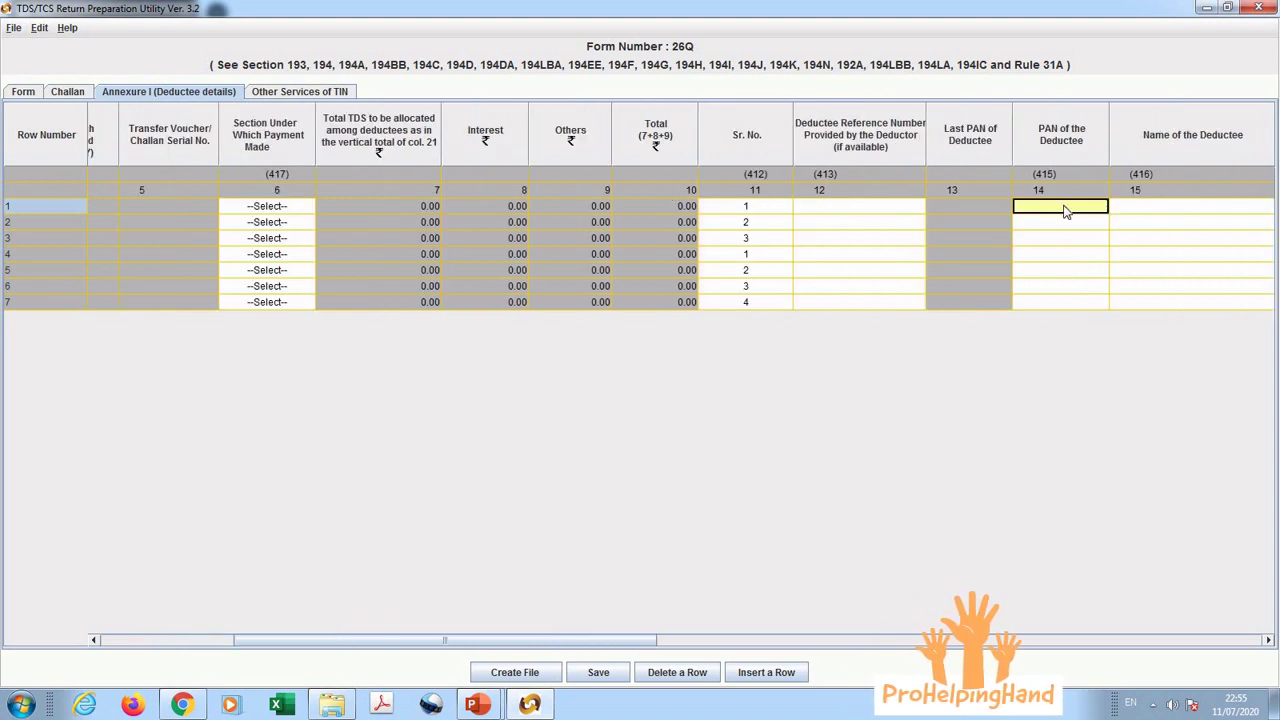
{"action": "key", "text": "Right"}
{"action": "key", "text": "Right"}
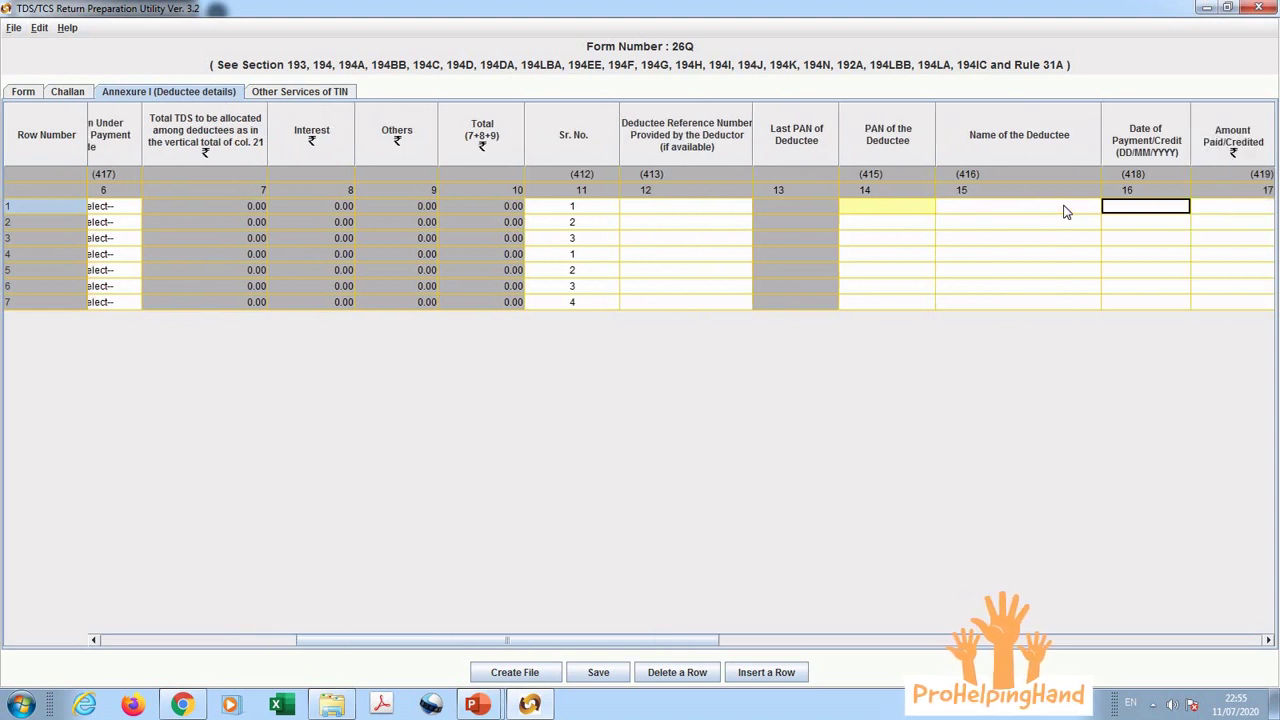
{"action": "key", "text": "Right"}
{"action": "key", "text": "Right"}
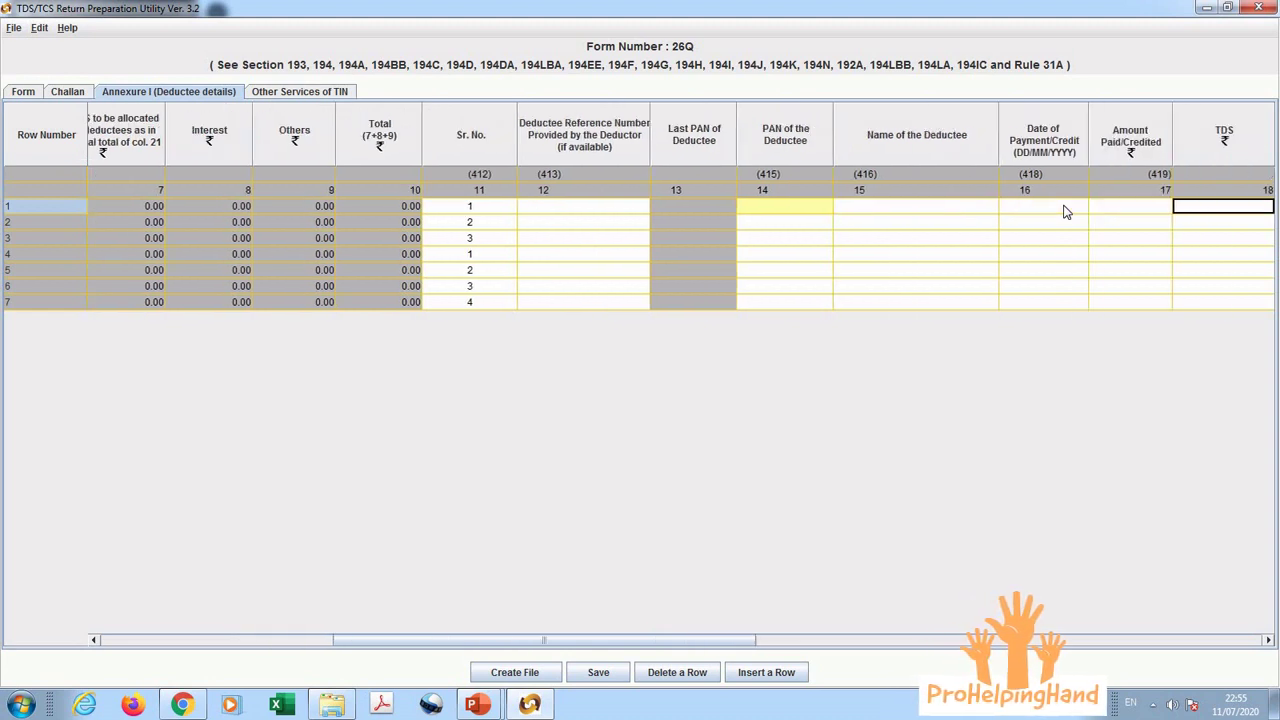
{"action": "key", "text": "Right"}
{"action": "key", "text": "Right"}
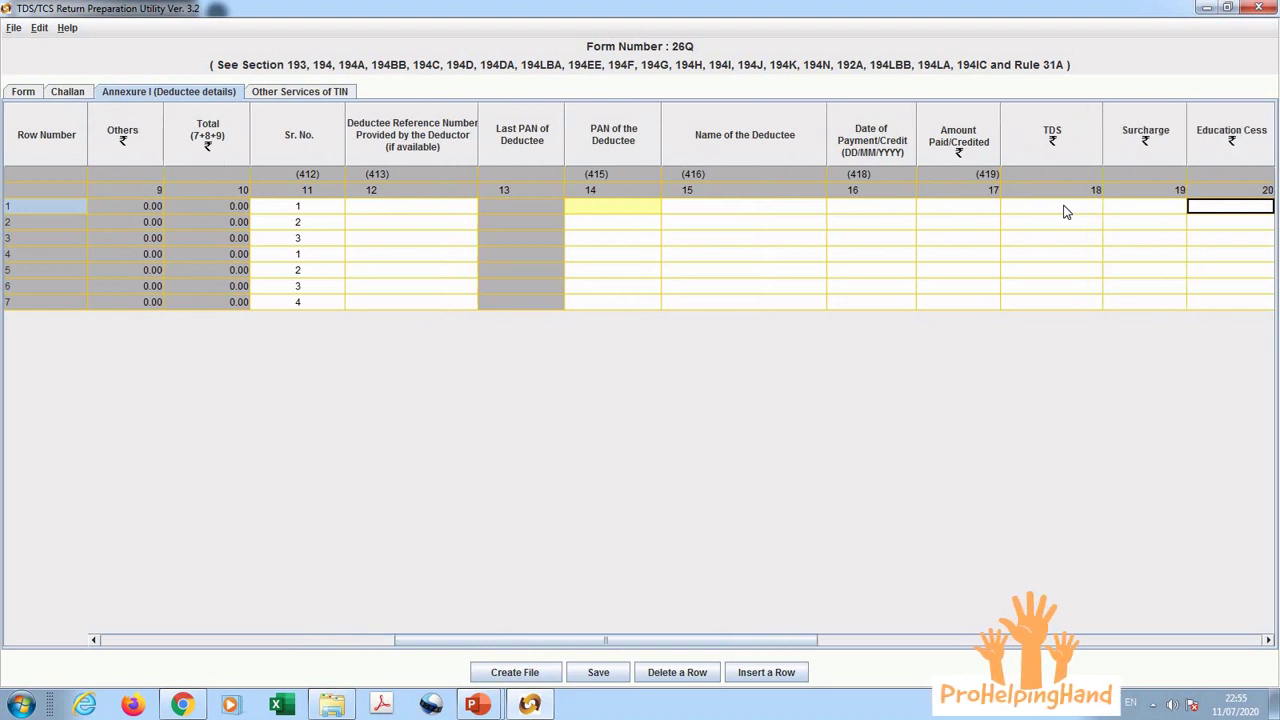
{"action": "key", "text": "Right"}
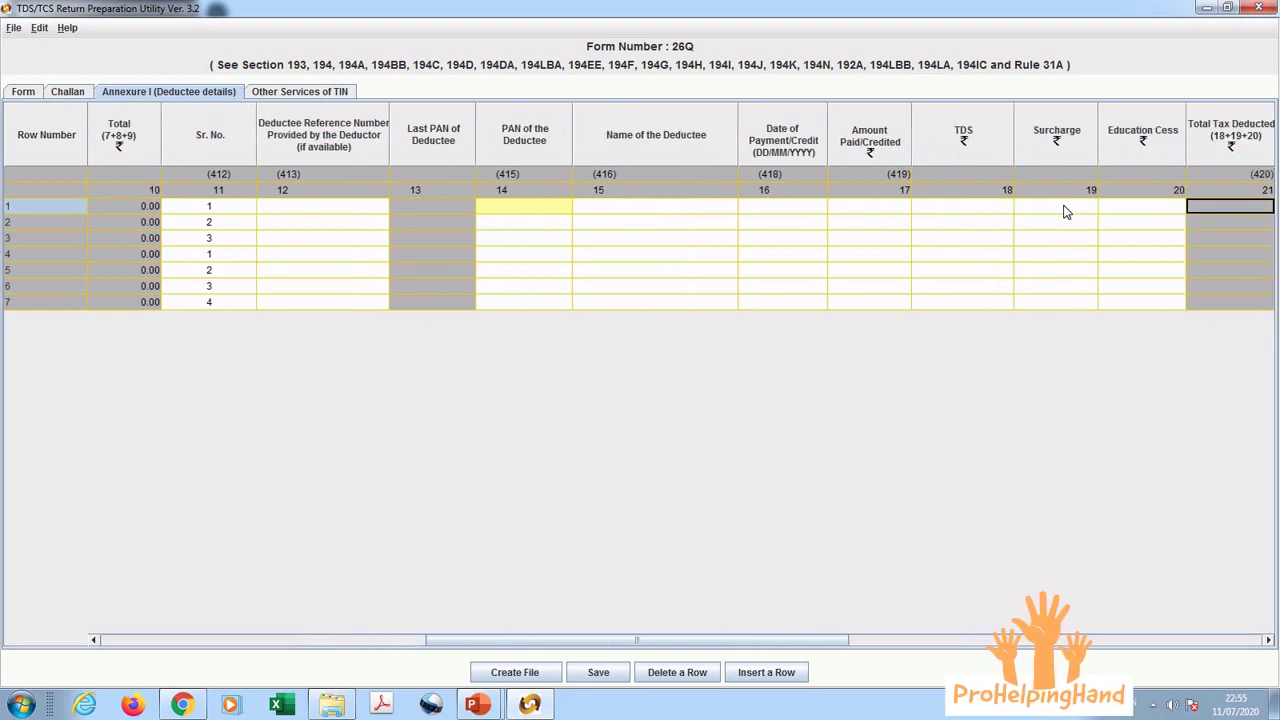
{"action": "key", "text": "Right"}
{"action": "key", "text": "Right"}
{"action": "key", "text": "Right"}
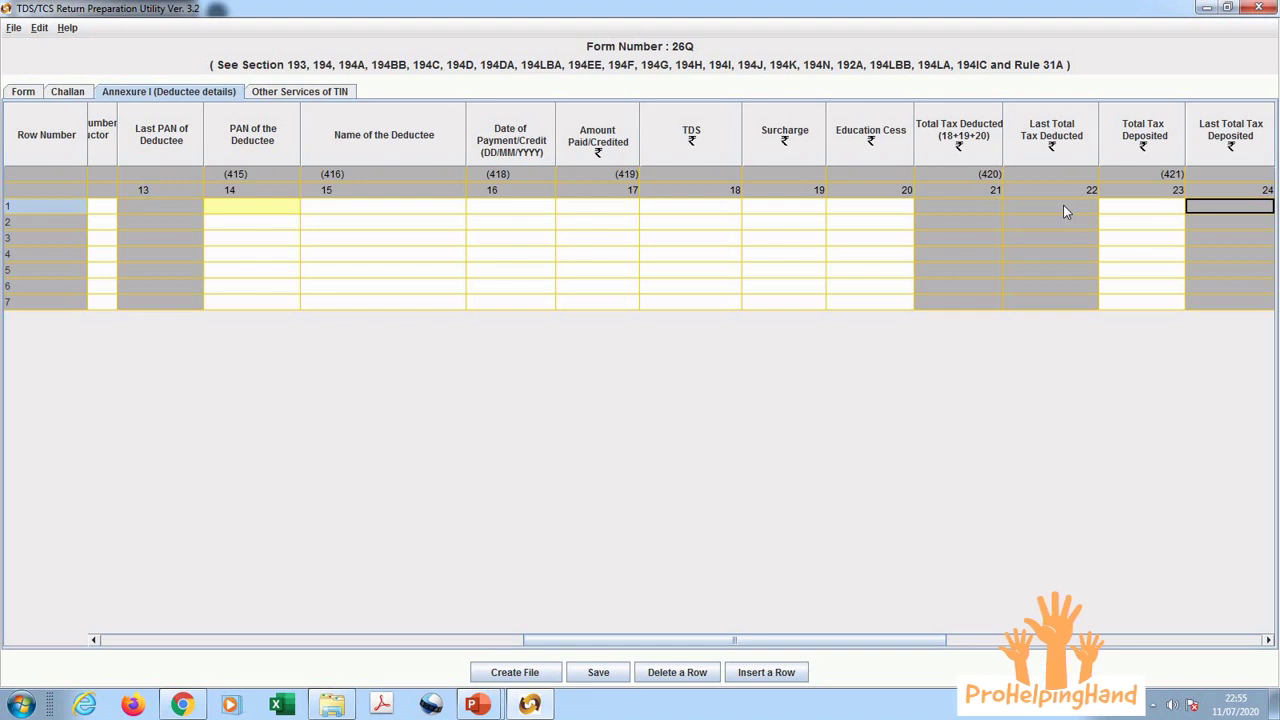
{"action": "key", "text": "Left"}
{"action": "key", "text": "Left"}
{"action": "key", "text": "Left"}
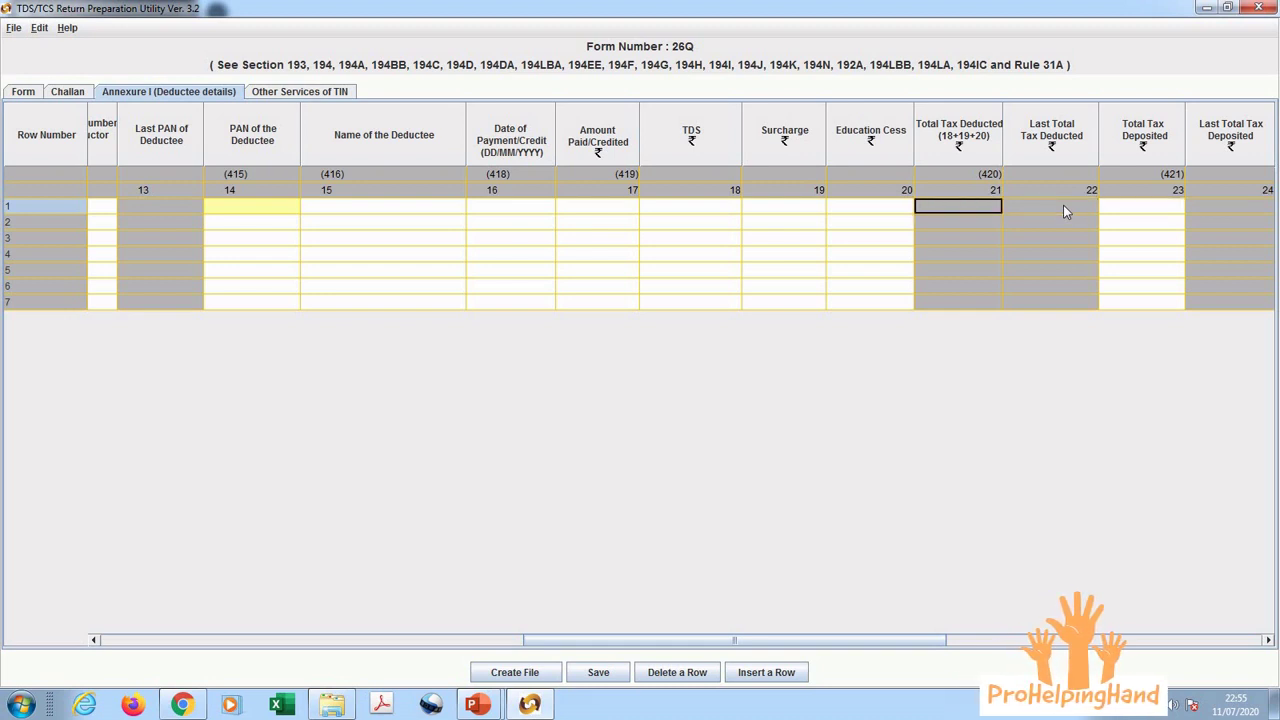
{"action": "key", "text": "Right"}
{"action": "key", "text": "Right"}
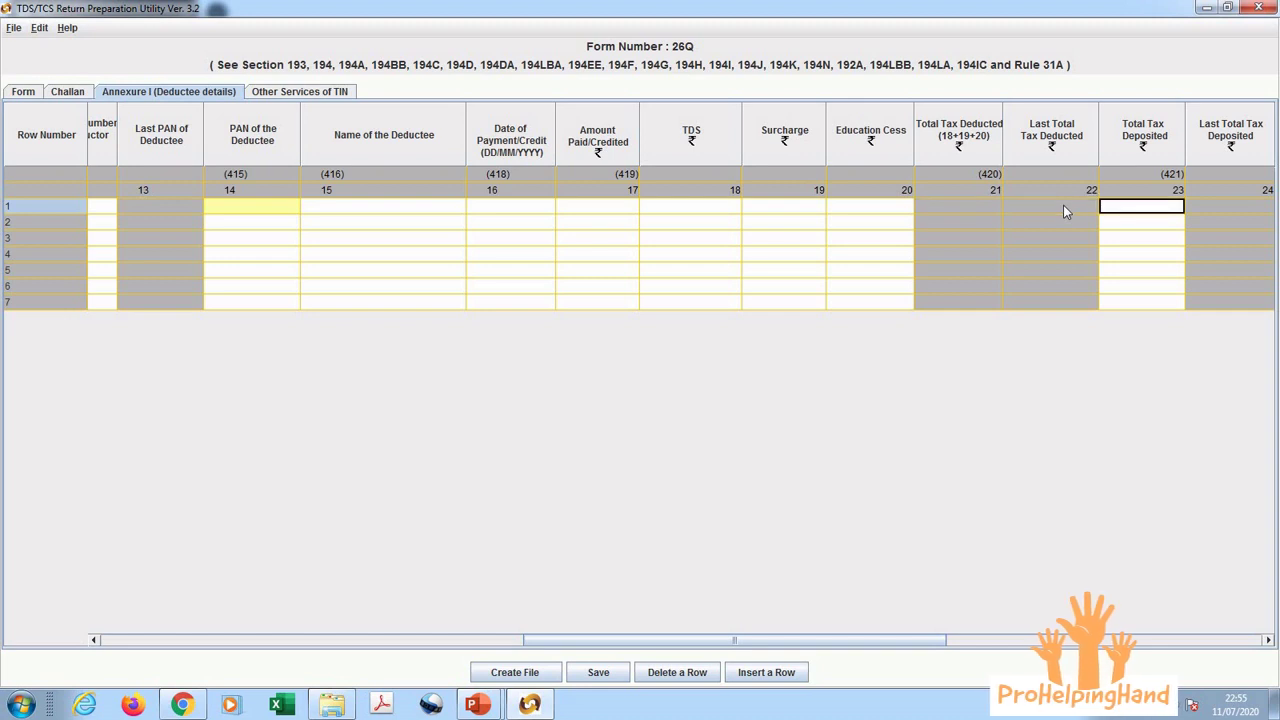
{"action": "key", "text": "Right"}
{"action": "key", "text": "Right"}
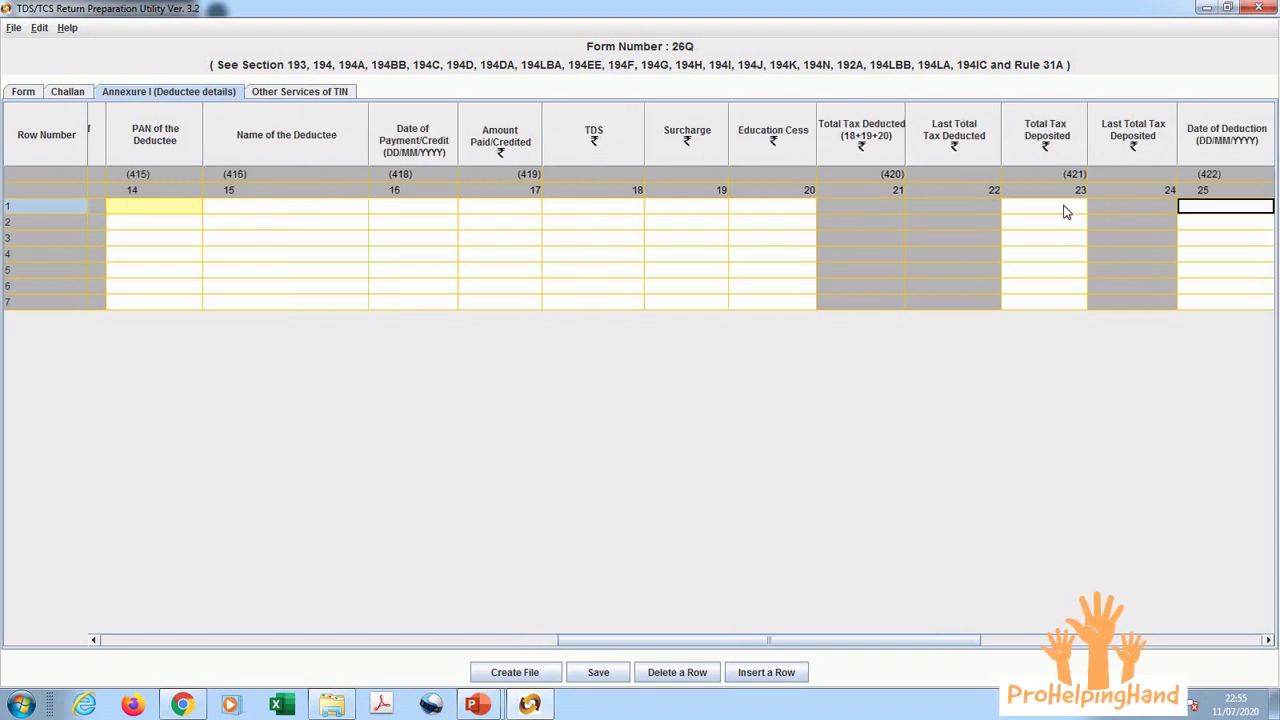
{"action": "key", "text": "Left"}
{"action": "key", "text": "Right"}
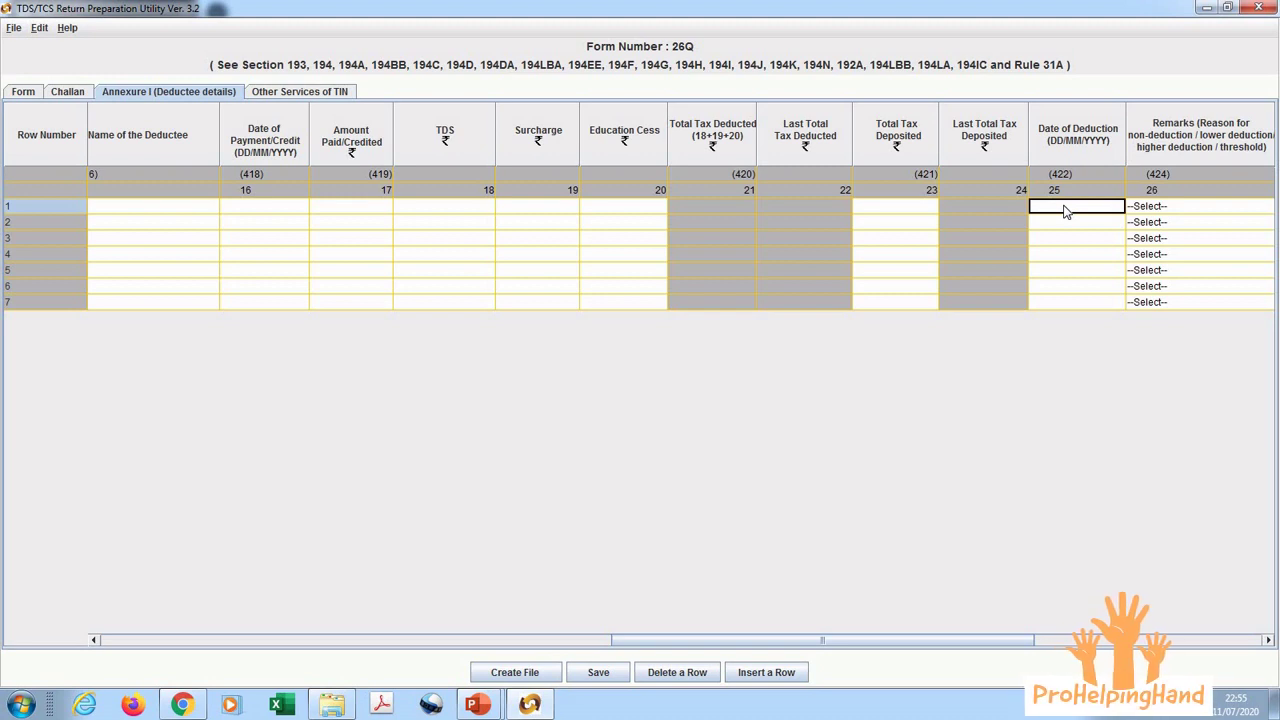
{"action": "key", "text": "Right"}
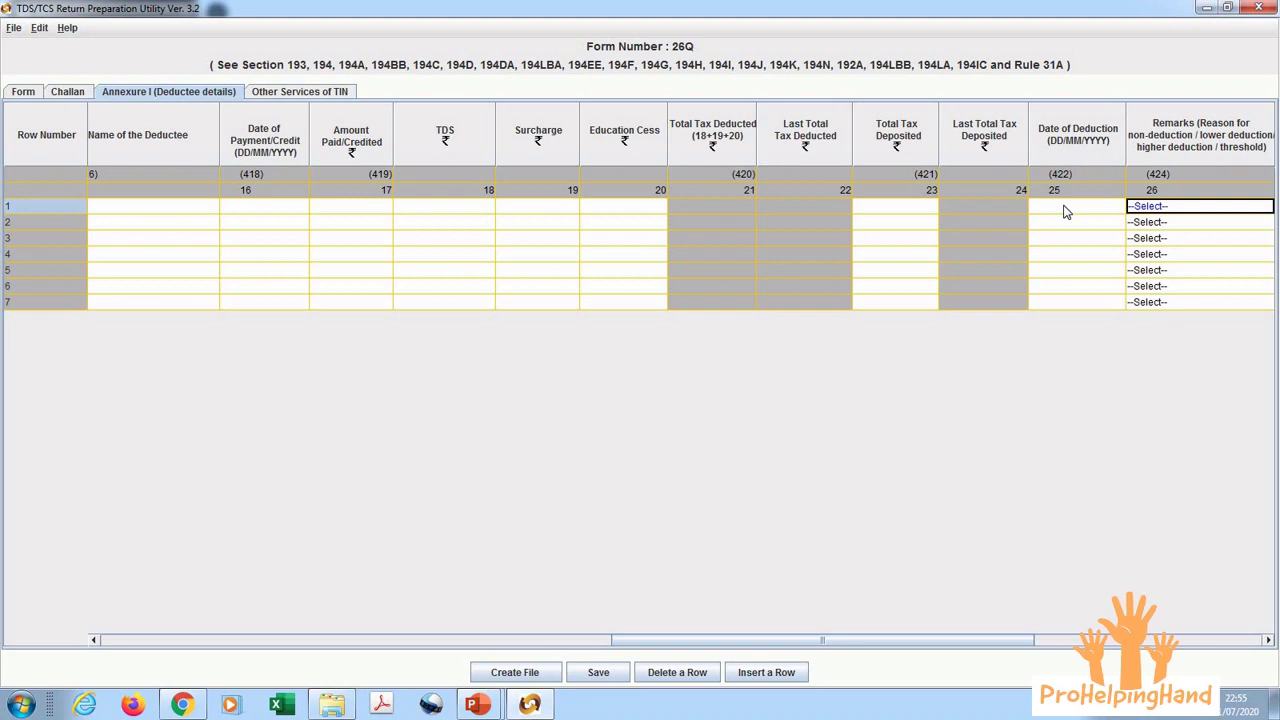
{"action": "key", "text": "Right"}
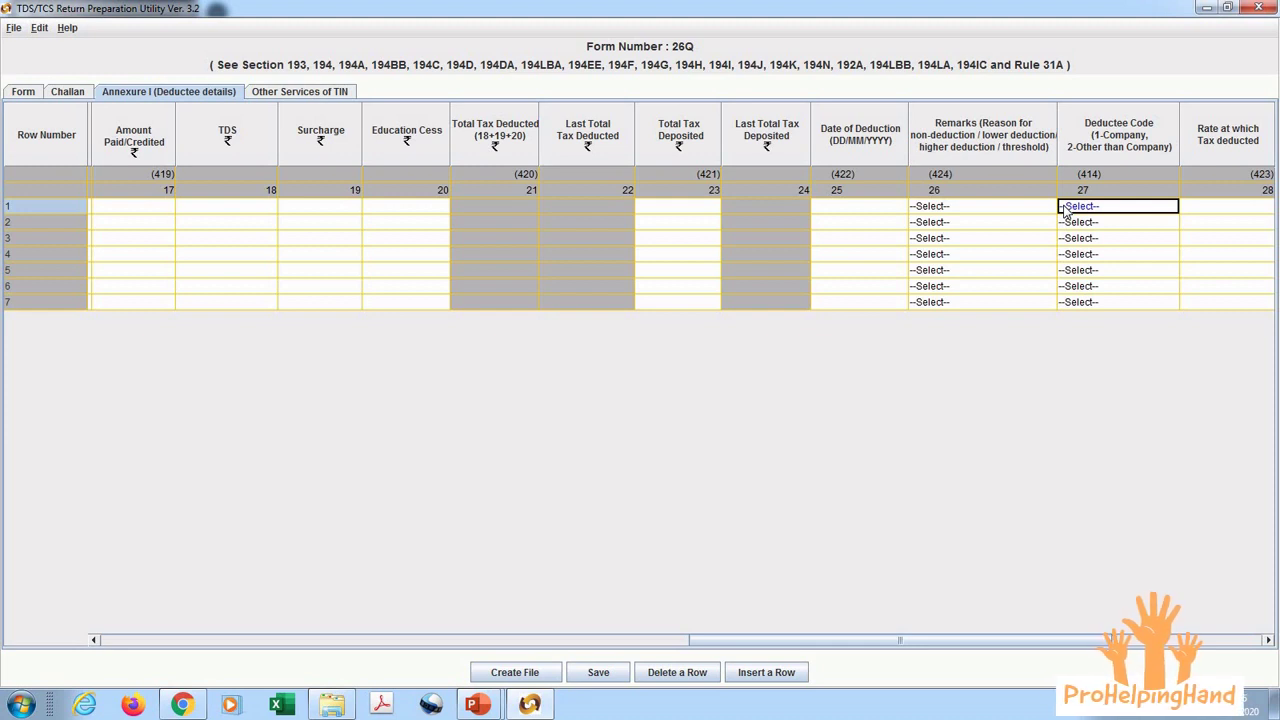
{"action": "key", "text": "Right"}
{"action": "key", "text": "Right"}
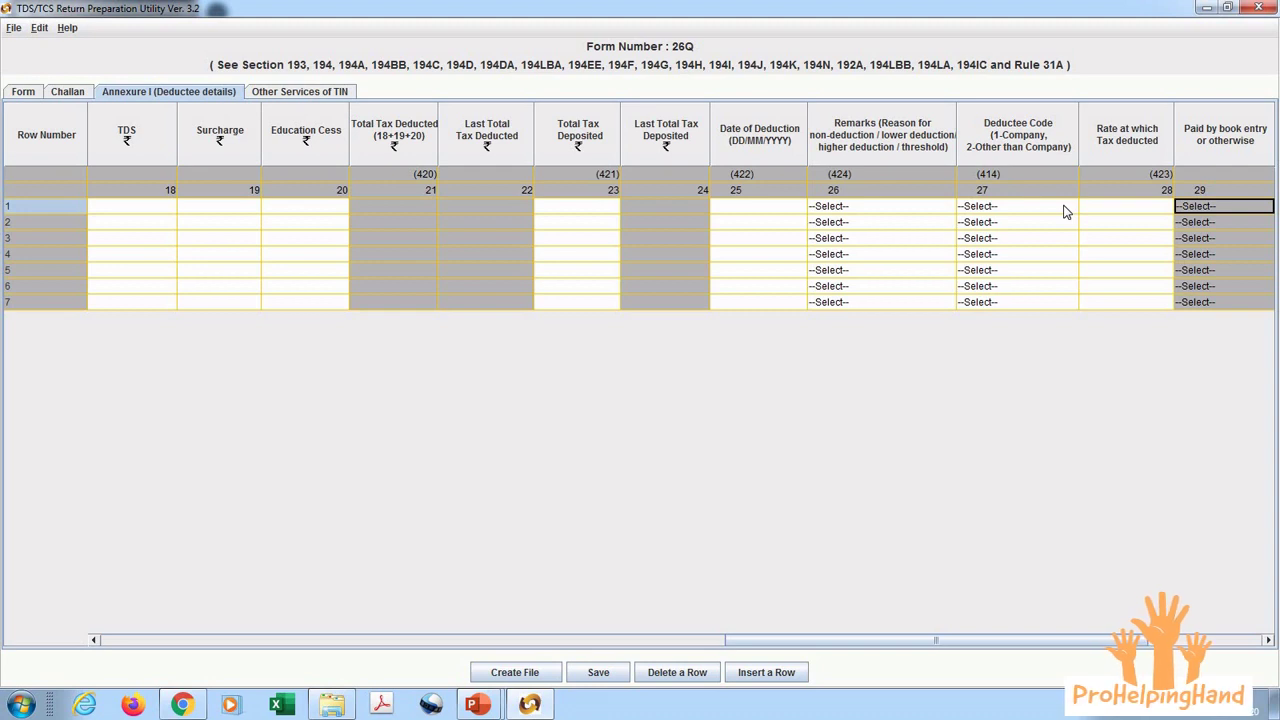
{"action": "key", "text": "Right"}
{"action": "key", "text": "Right"}
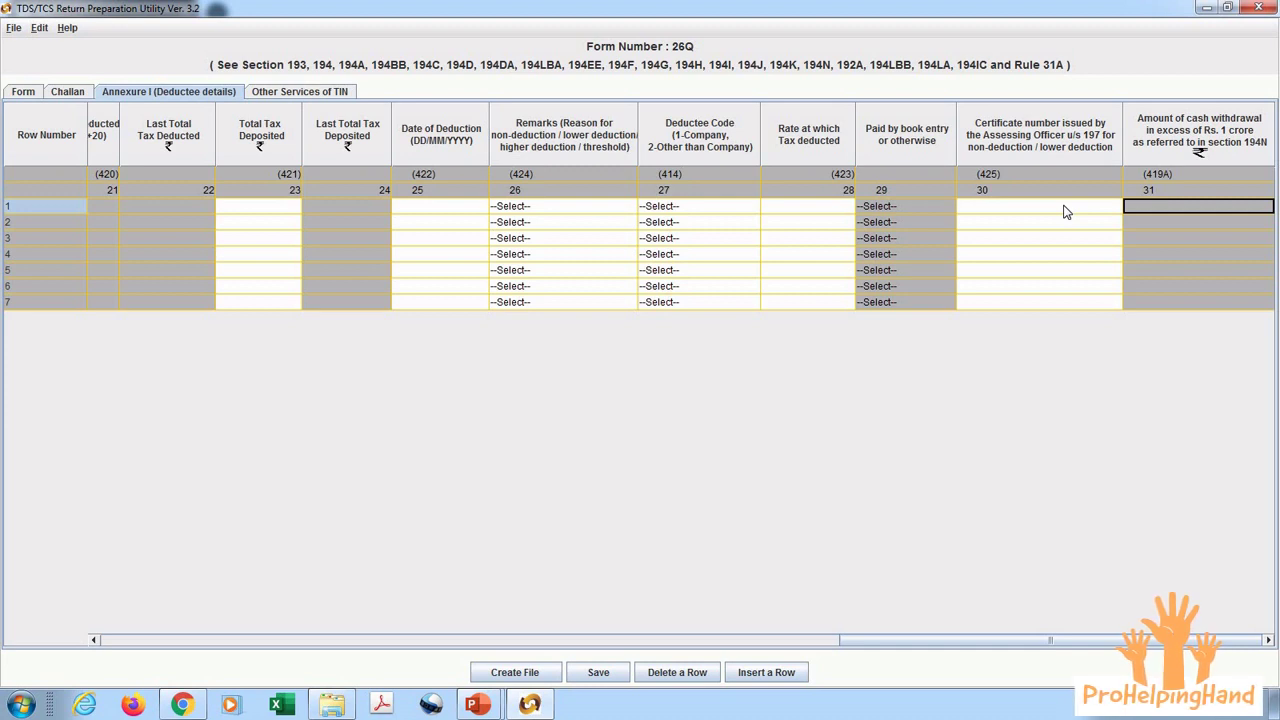
Step: Inspect the last total tax deposited cells of rows 2 and 4, then view Other Services of TIN
{"action": "left_click", "coordinate": [352, 219]}
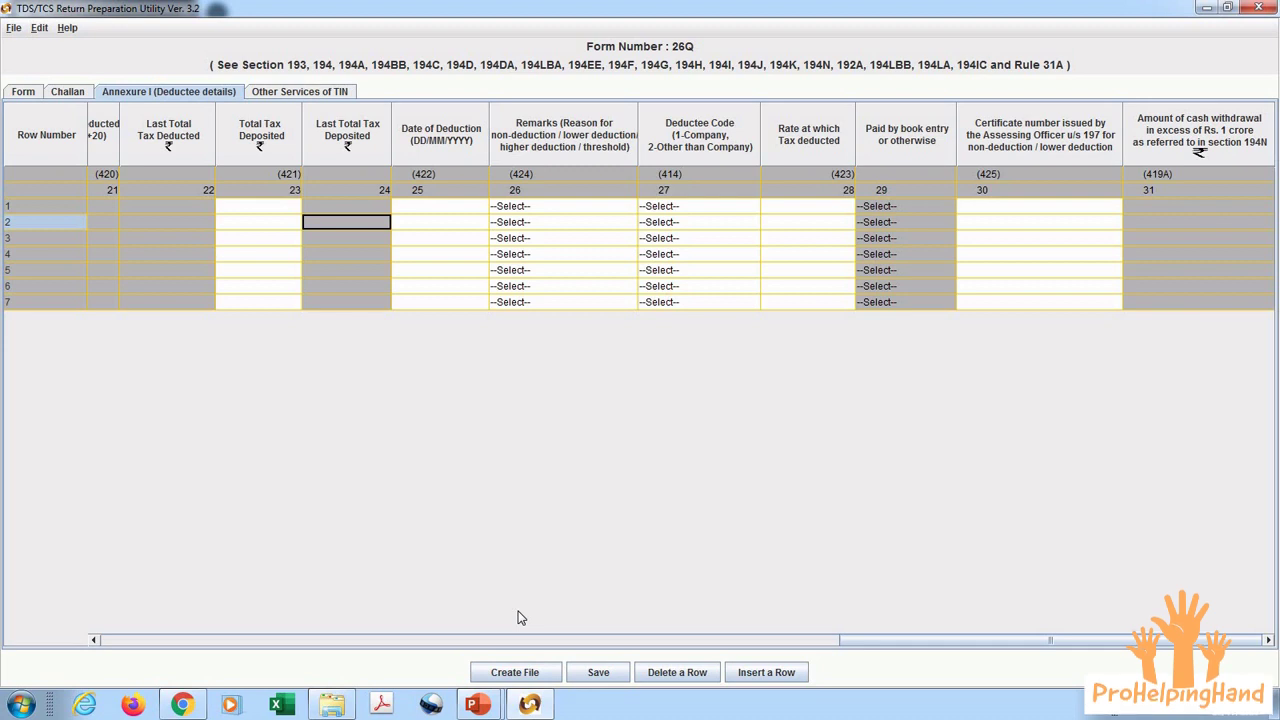
{"action": "left_click", "coordinate": [348, 258]}
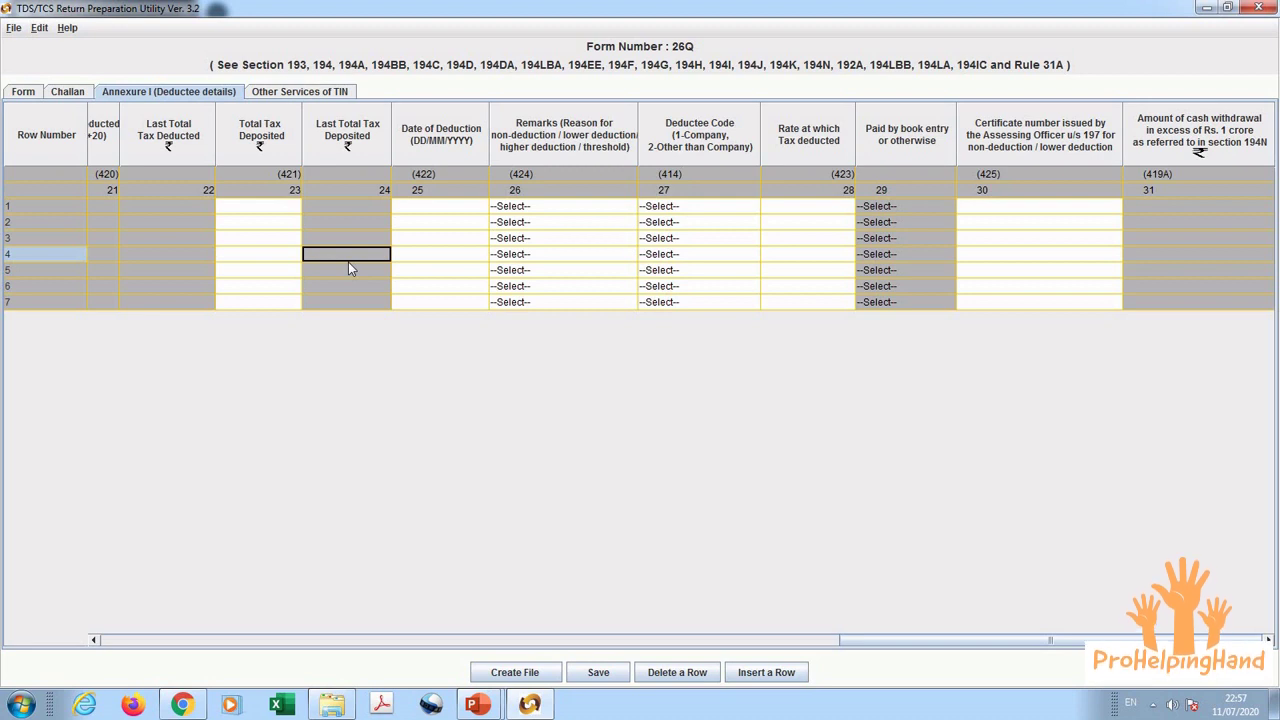
{"action": "left_click", "coordinate": [299, 92]}
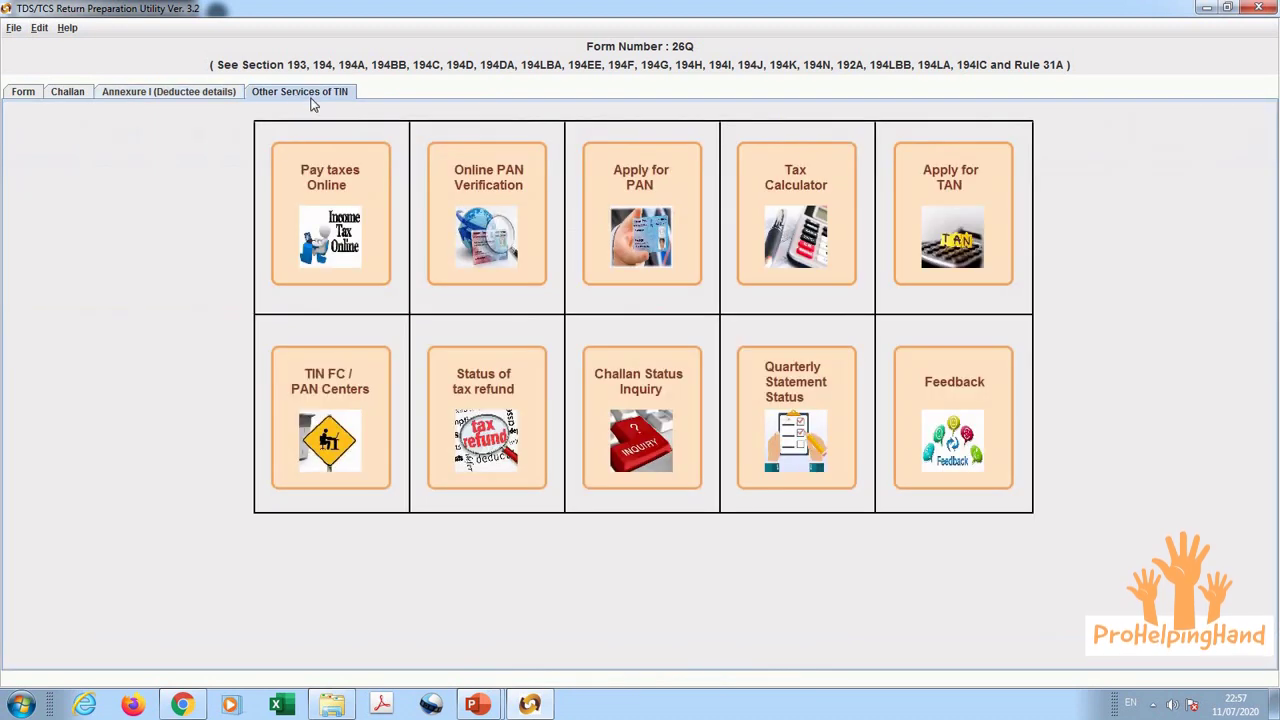
{"action": "left_click", "coordinate": [632, 394]}
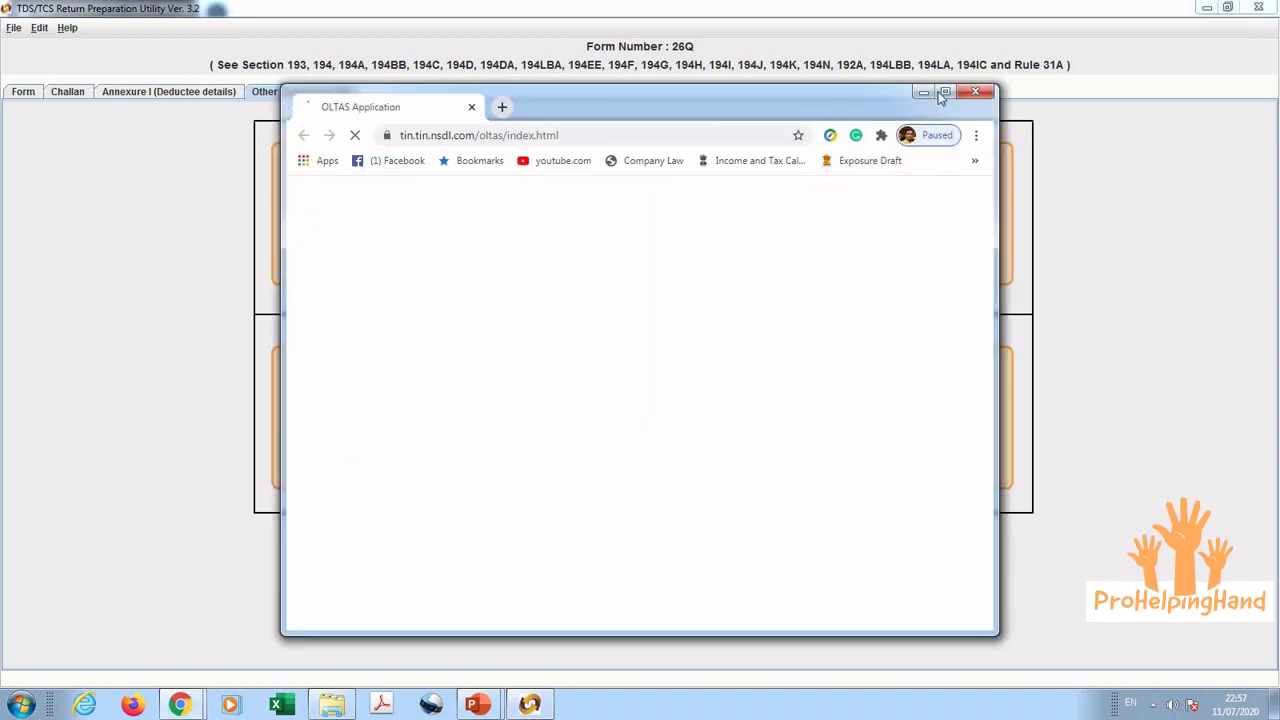
{"action": "left_click", "coordinate": [925, 93]}
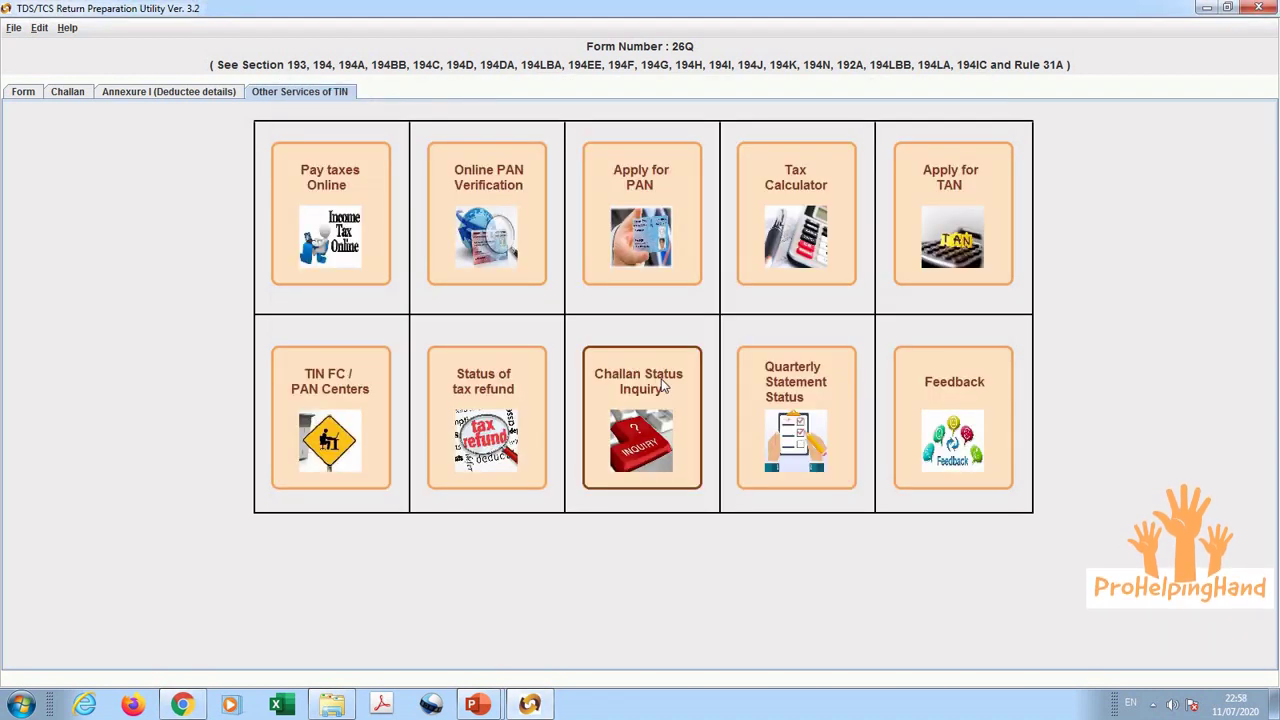
{"action": "left_click", "coordinate": [482, 700]}
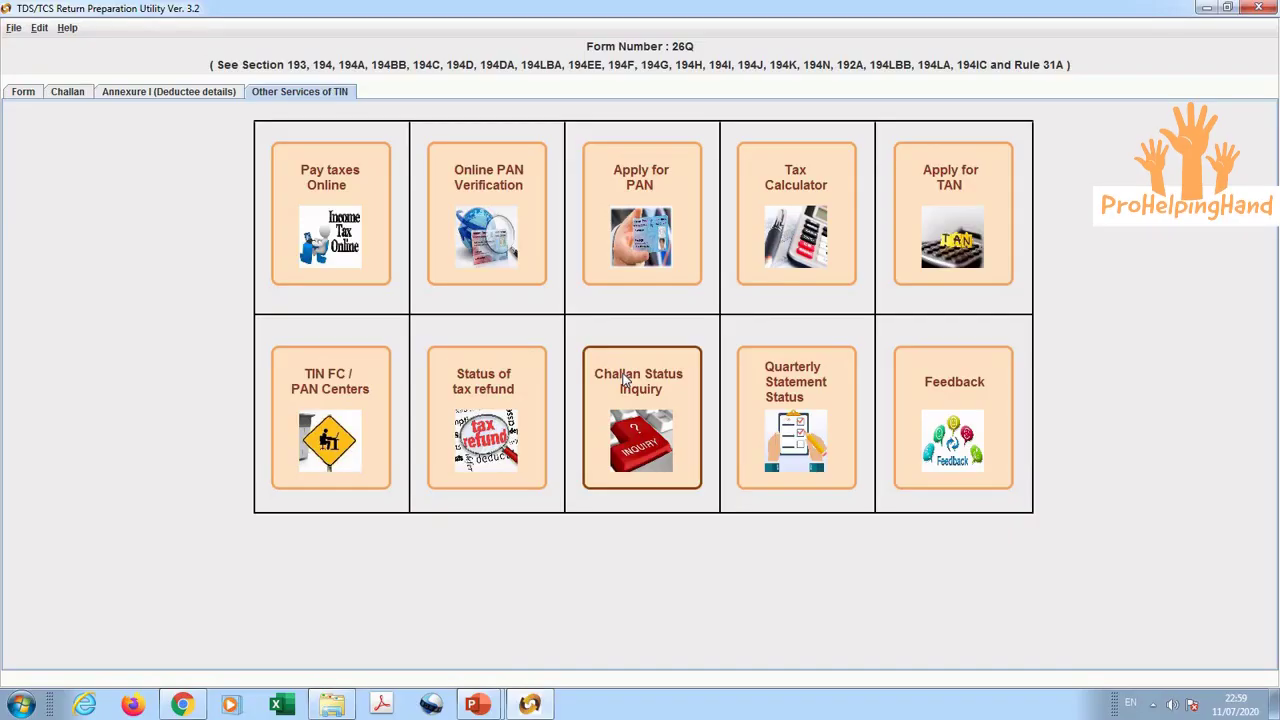
Step: Create the 26Q return file from the Form tab and accept the validation success for 26QRQ1.fvu
{"action": "left_click", "coordinate": [23, 92]}
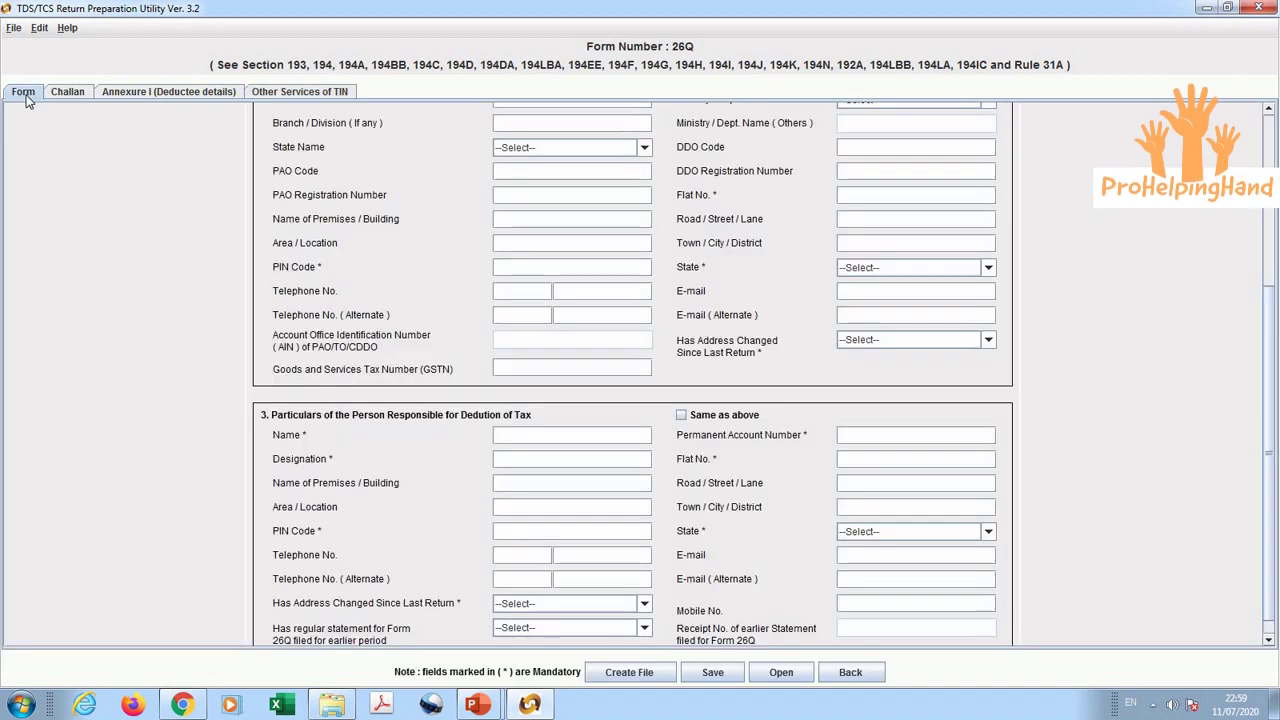
{"action": "left_click", "coordinate": [614, 674]}
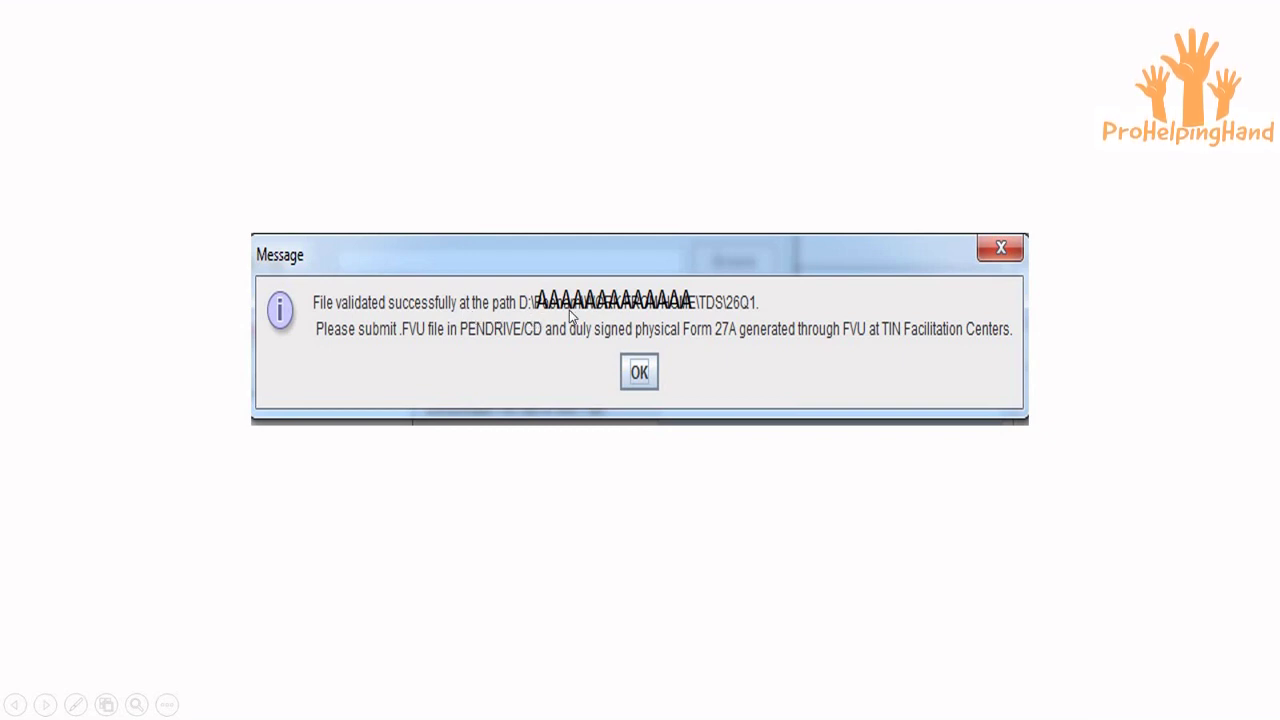
{"action": "left_click", "coordinate": [680, 327]}
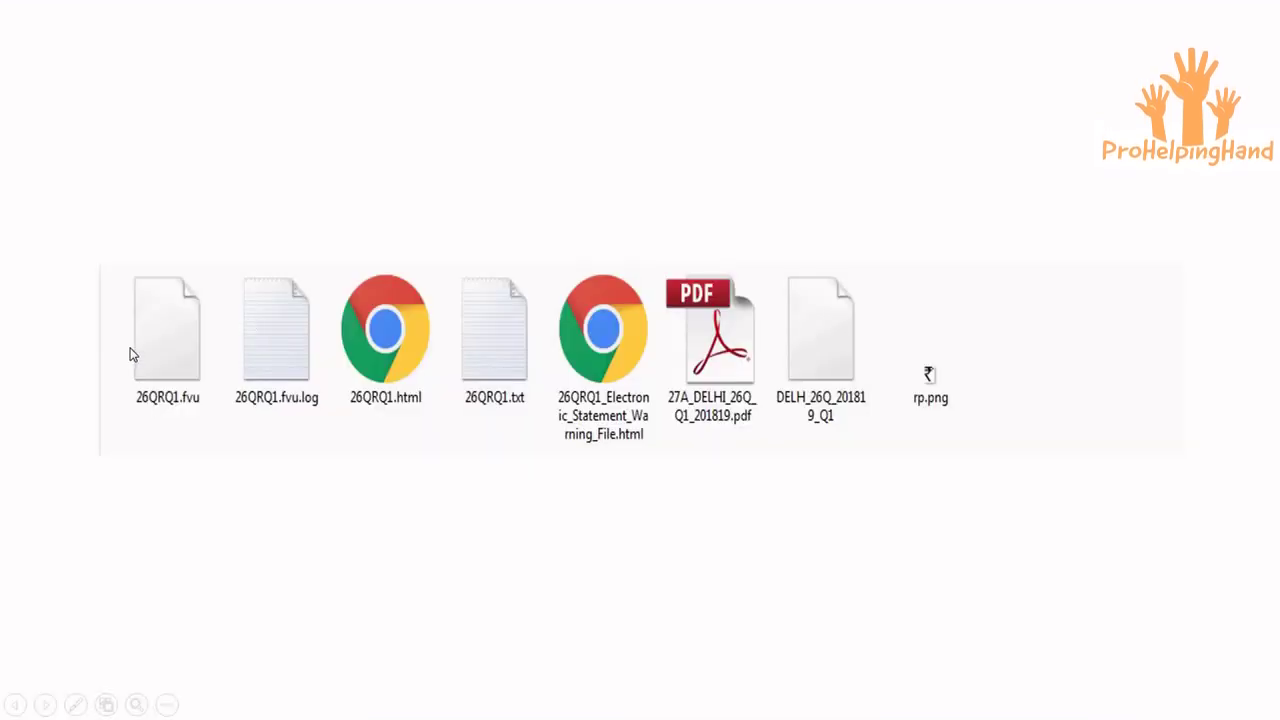